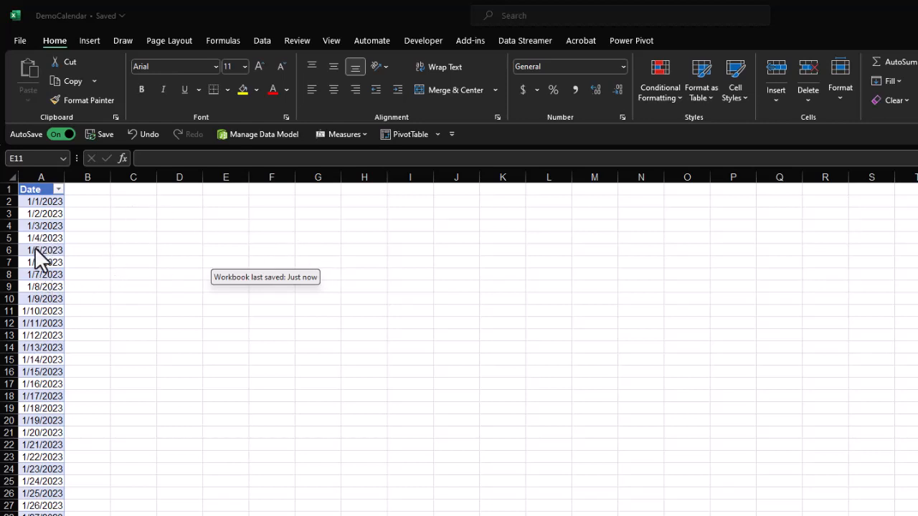
Show the table design settings of the Date table in the DemoCalendar workbook.
{"action": "left_click", "coordinate": [45, 273]}
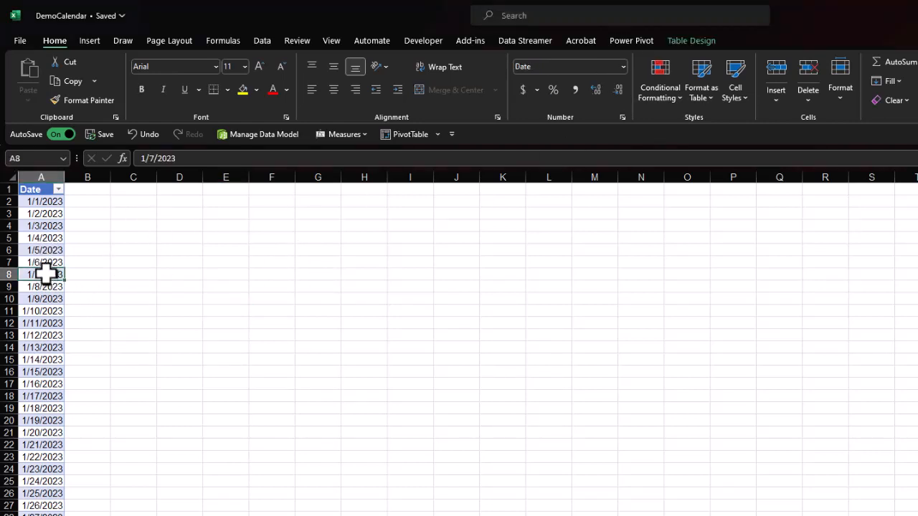
{"action": "left_click", "coordinate": [700, 43]}
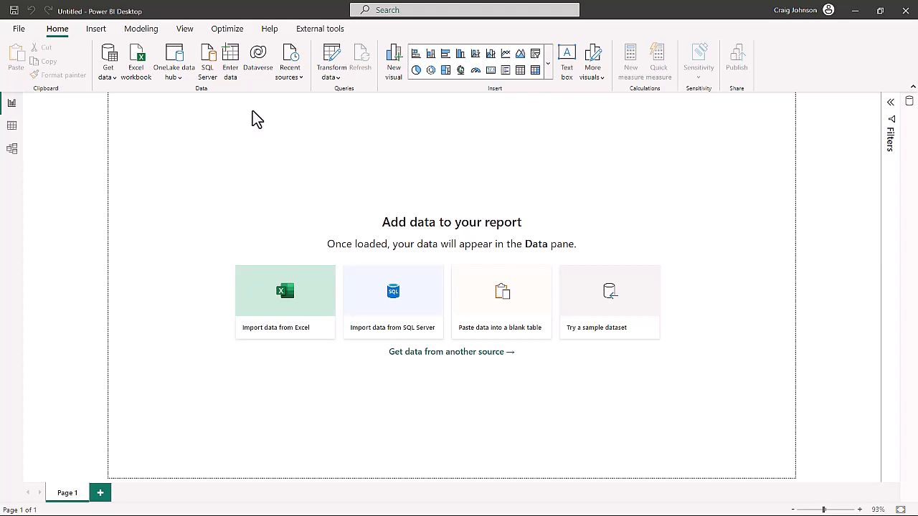
Switch to Power BI Desktop and open the Power Query Editor for transforming data.
{"action": "left_click", "coordinate": [333, 77]}
{"action": "left_click", "coordinate": [353, 94]}
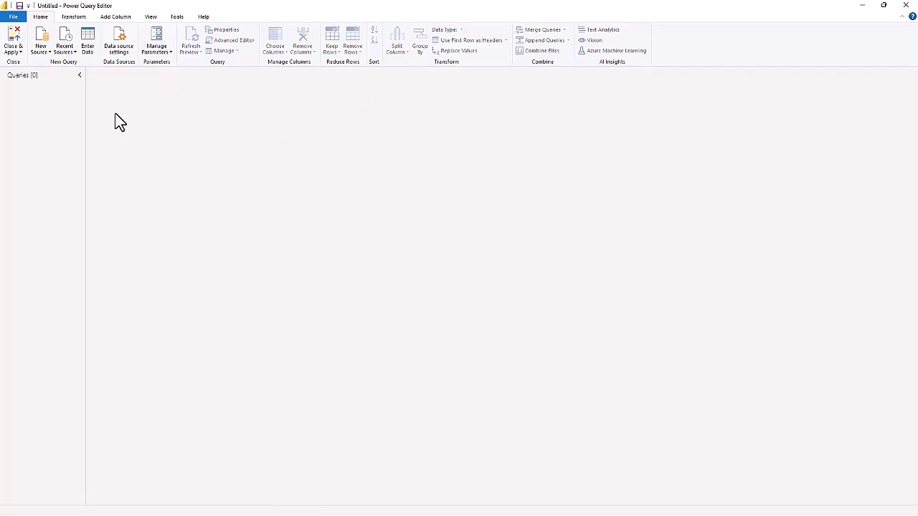
Import the DemoCalendar table from the DemoCalendar Excel workbook as a new query.
{"action": "left_click", "coordinate": [40, 51]}
{"action": "left_click", "coordinate": [36, 76]}
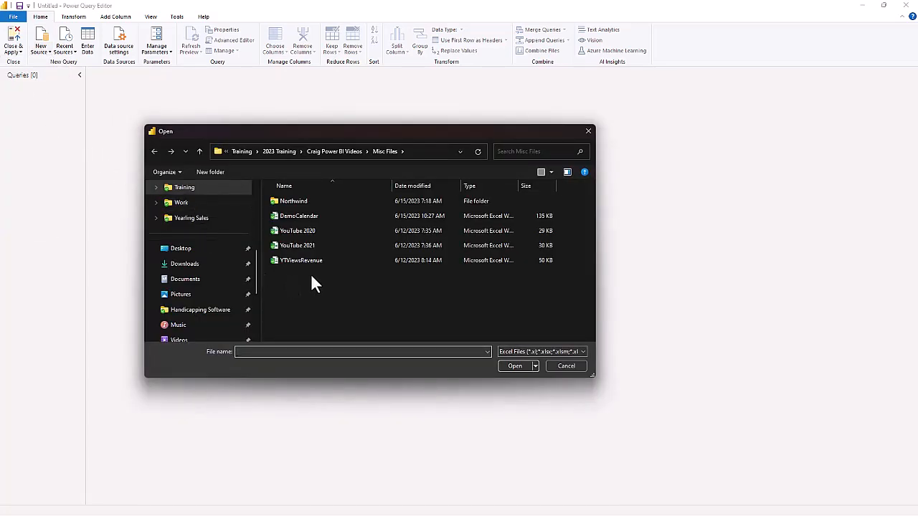
{"action": "left_click", "coordinate": [299, 215]}
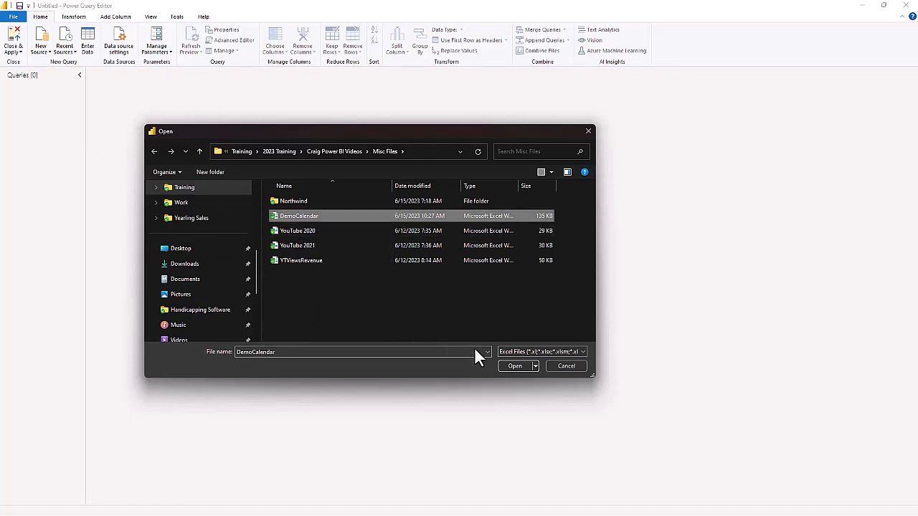
{"action": "left_click", "coordinate": [514, 366]}
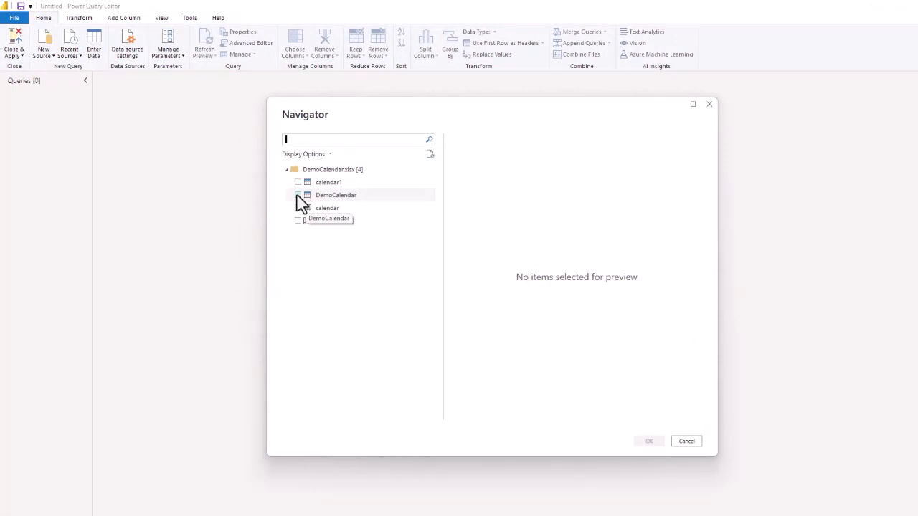
{"action": "left_click", "coordinate": [298, 196]}
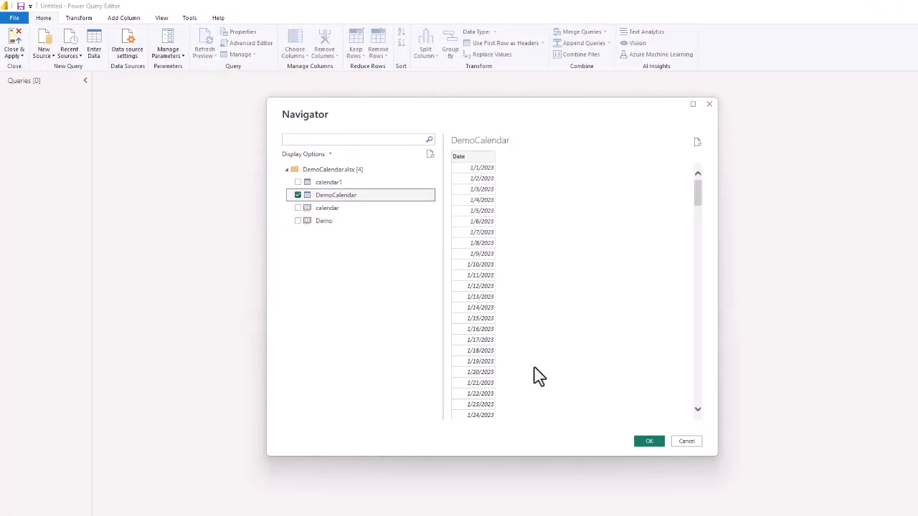
{"action": "left_click", "coordinate": [647, 441]}
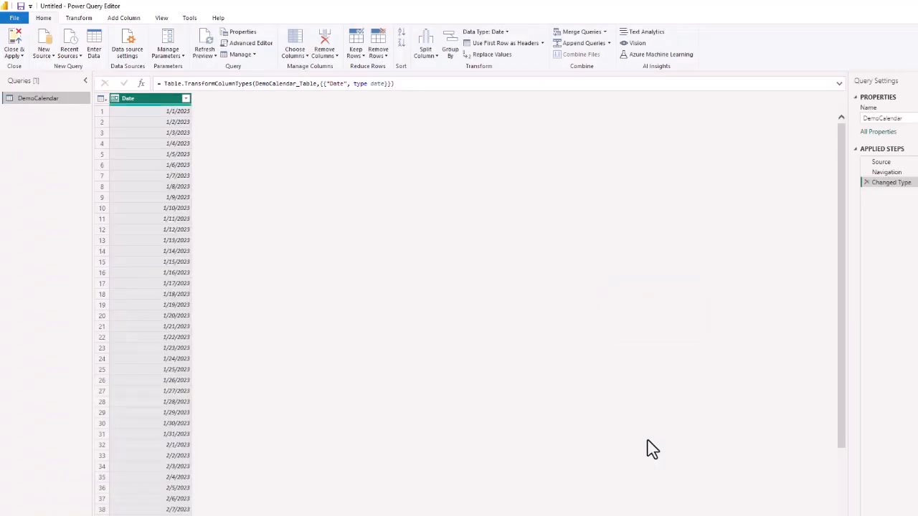
Rename the DemoCalendar query as Calendar.
{"action": "left_click", "coordinate": [878, 118]}
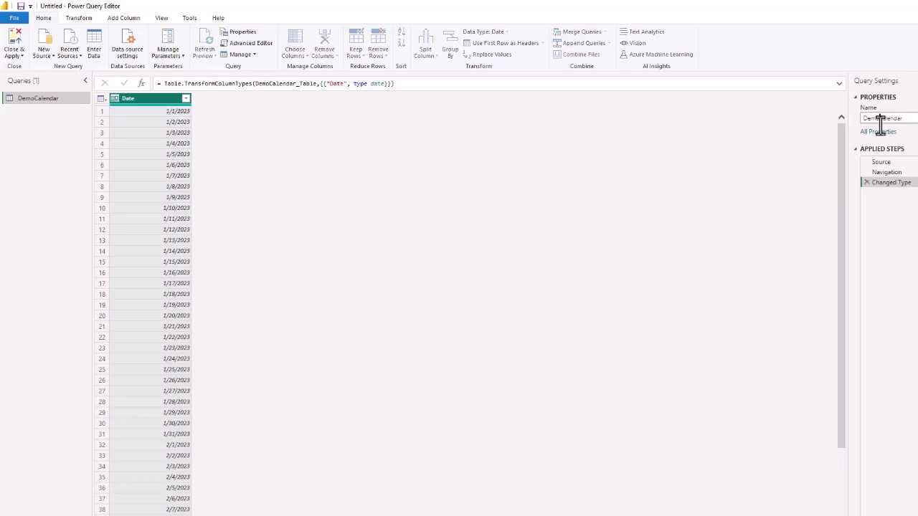
{"action": "key", "text": "BackSpace"}
{"action": "key", "text": "BackSpace"}
{"action": "key", "text": "BackSpace"}
{"action": "key", "text": "BackSpace"}
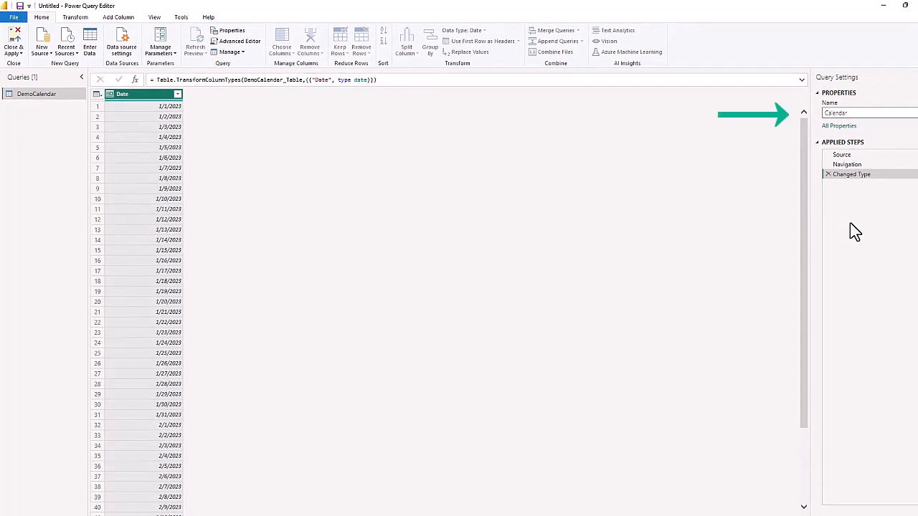
{"action": "key", "text": "Return"}
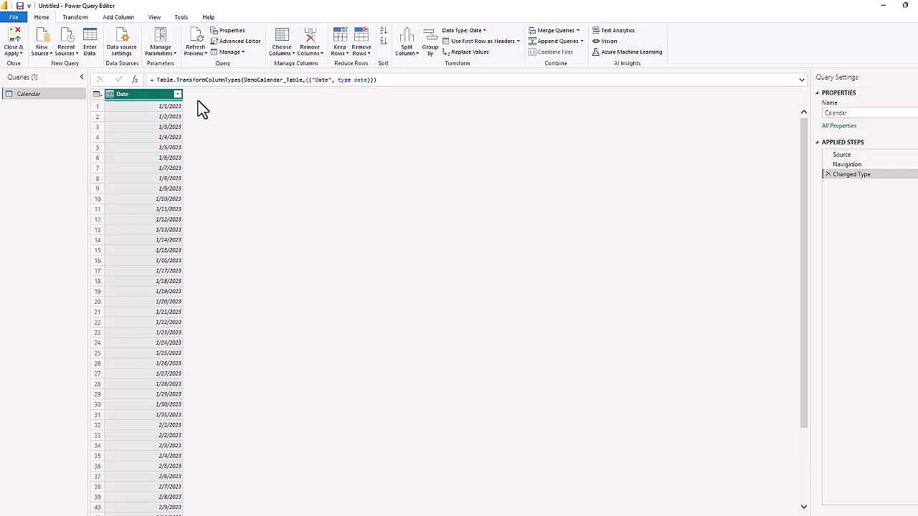
Add a Year column derived from the Date column of the Calendar query.
{"action": "left_click", "coordinate": [74, 18]}
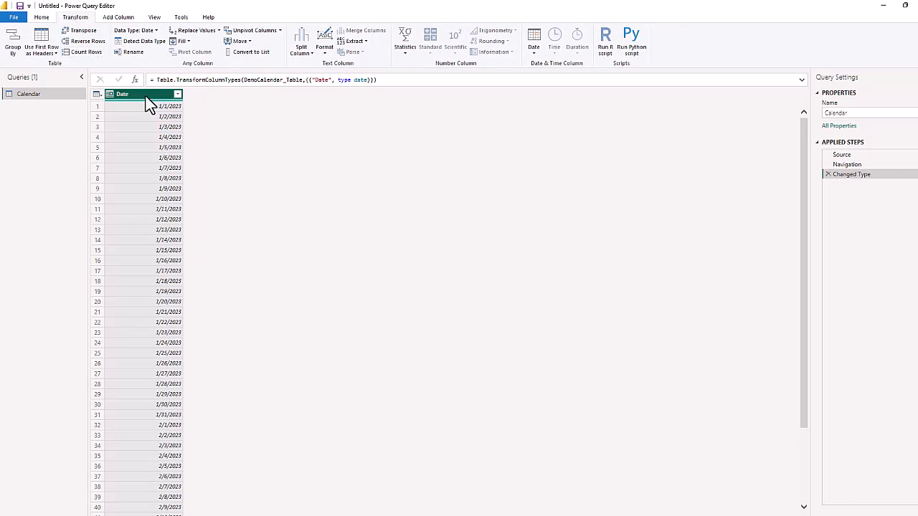
{"action": "left_click", "coordinate": [113, 17]}
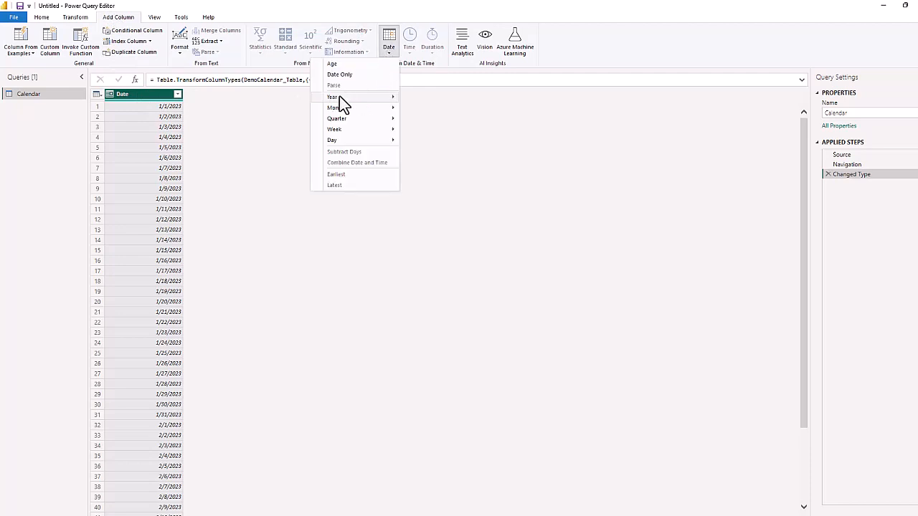
{"action": "mouse_move", "coordinate": [334, 98]}
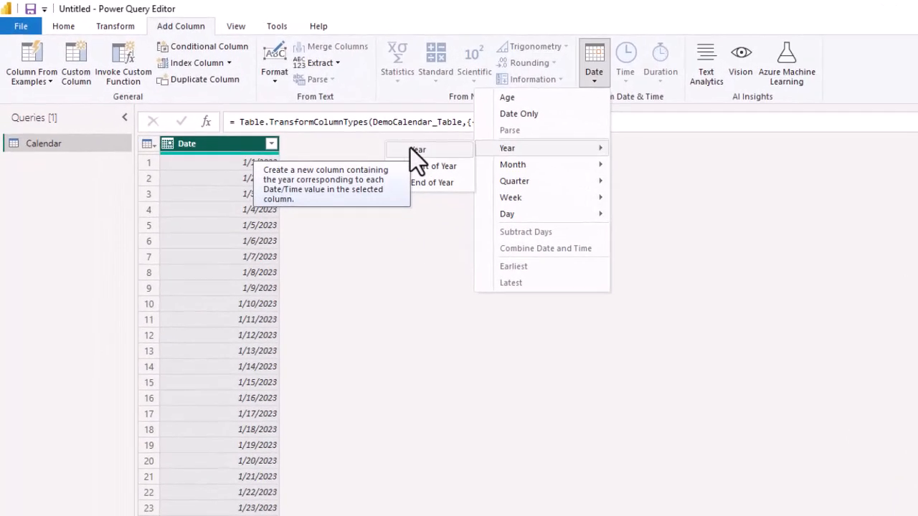
{"action": "left_click", "coordinate": [417, 152]}
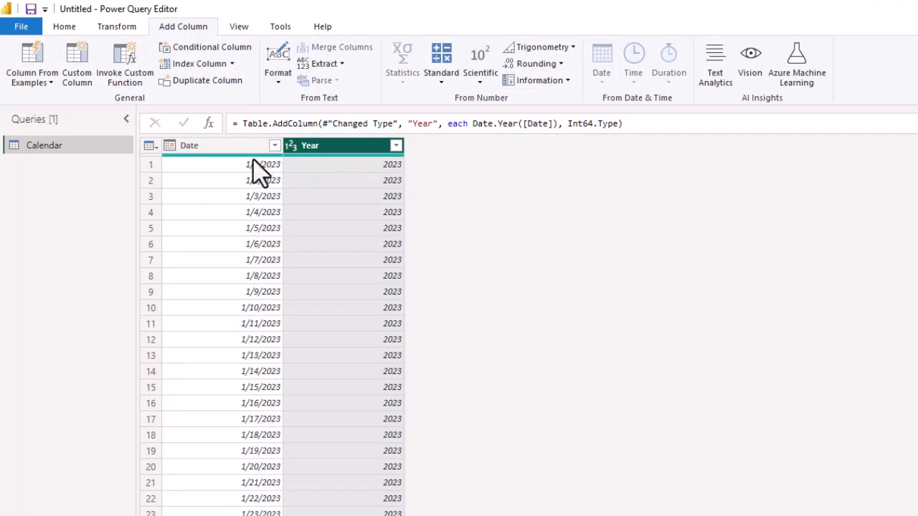
Add a Month number column based on the Date column.
{"action": "left_click", "coordinate": [220, 146]}
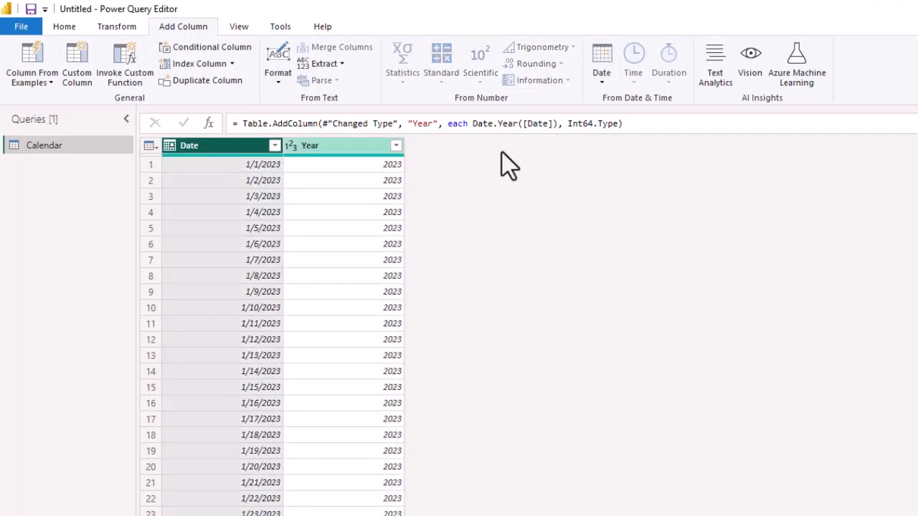
{"action": "left_click", "coordinate": [597, 79]}
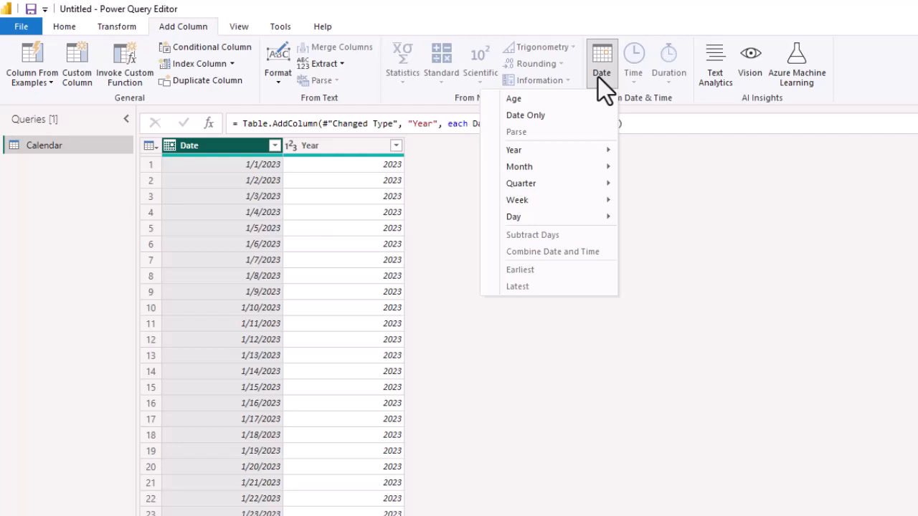
{"action": "mouse_move", "coordinate": [518, 172]}
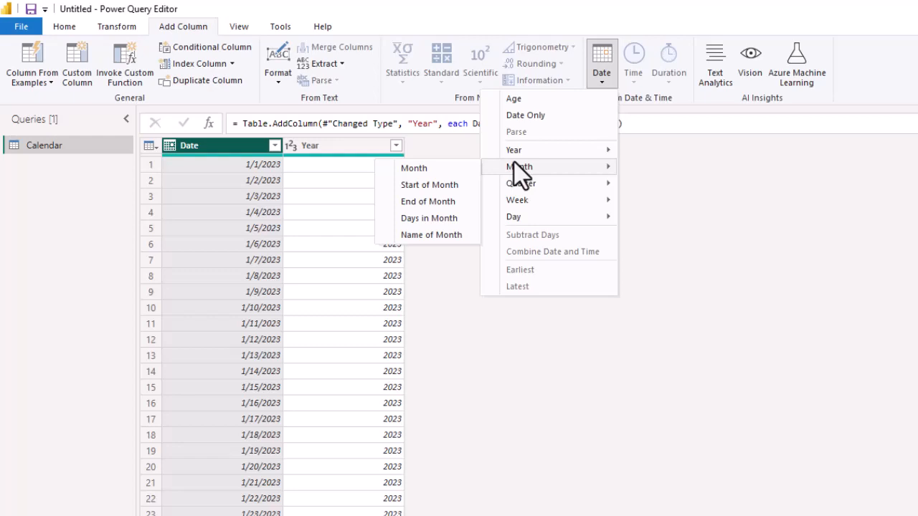
{"action": "left_click", "coordinate": [420, 167]}
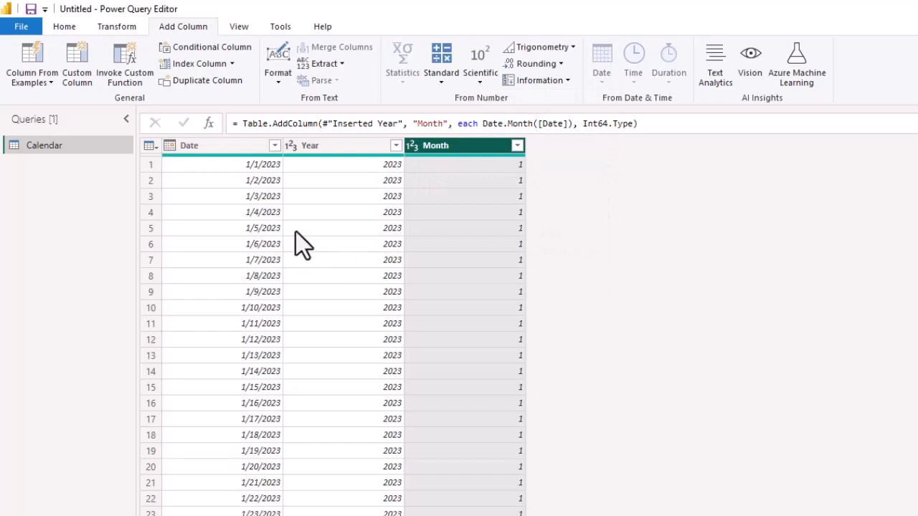
Add a Start of Month column calculated from the Date column.
{"action": "left_click", "coordinate": [205, 146]}
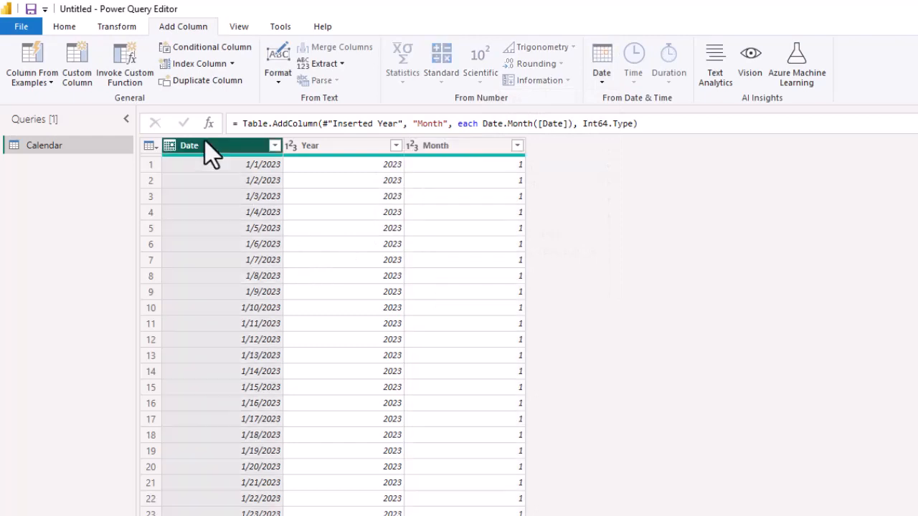
{"action": "left_click", "coordinate": [597, 81]}
{"action": "mouse_move", "coordinate": [545, 170]}
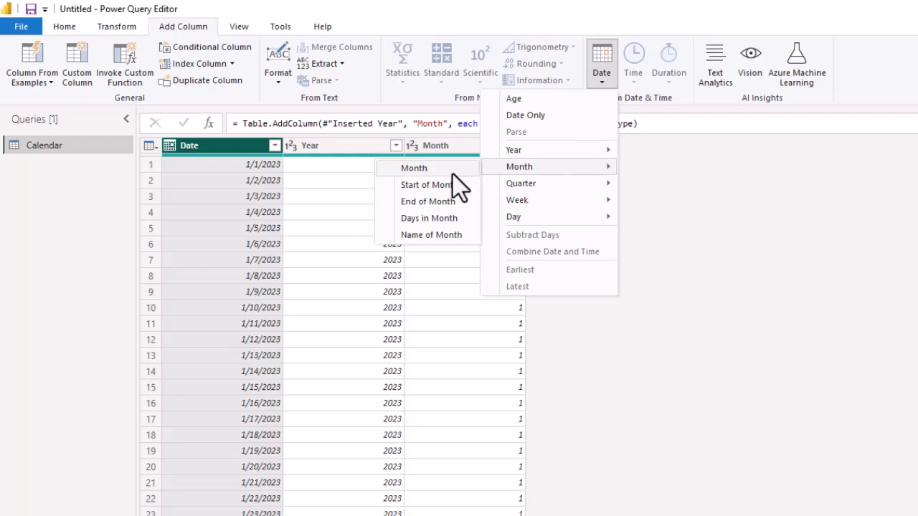
{"action": "left_click", "coordinate": [420, 183]}
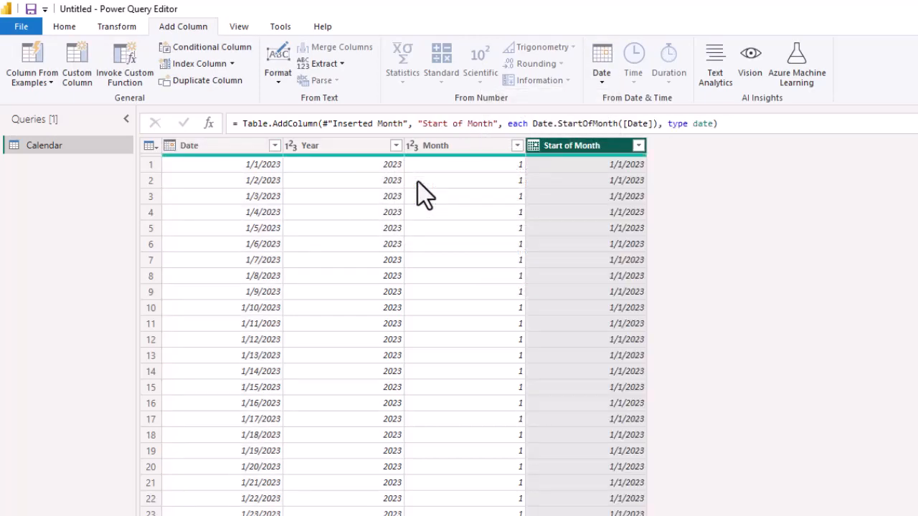
Add a Name of Month column derived from the Date column.
{"action": "left_click", "coordinate": [213, 150]}
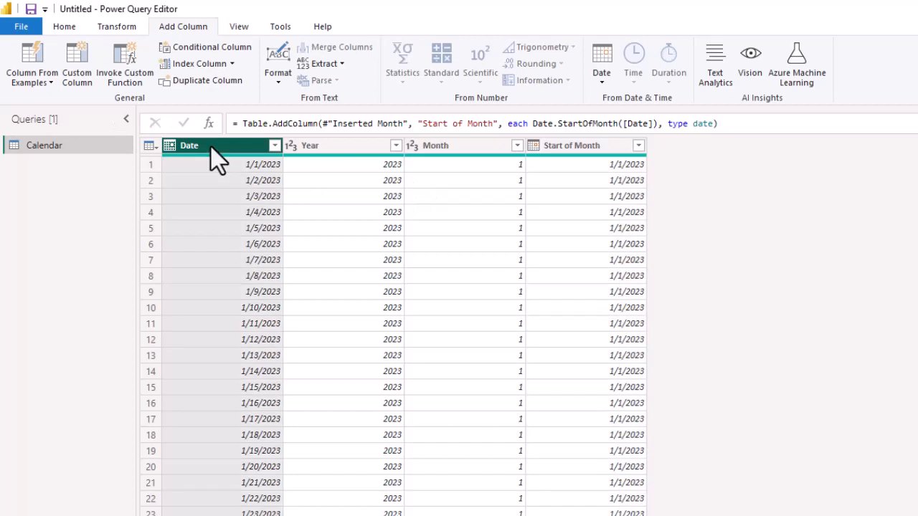
{"action": "left_click", "coordinate": [595, 77]}
{"action": "mouse_move", "coordinate": [521, 169]}
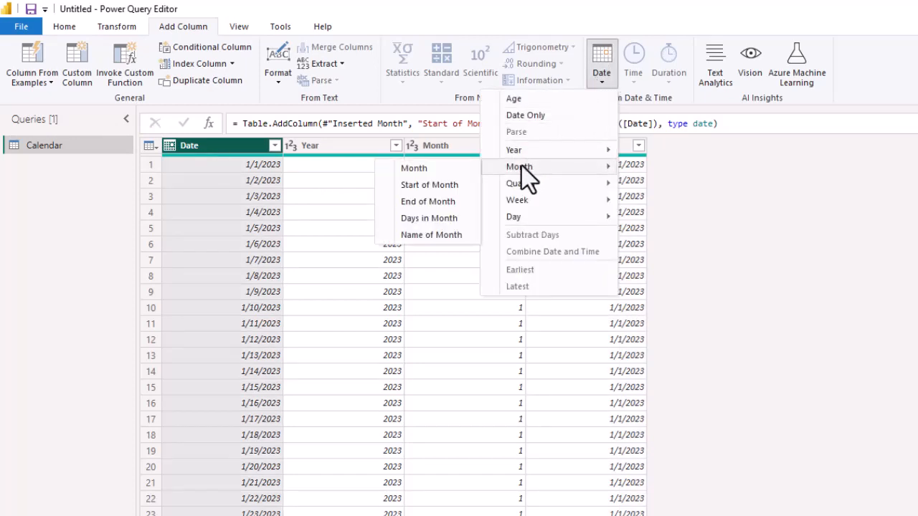
{"action": "left_click", "coordinate": [420, 234]}
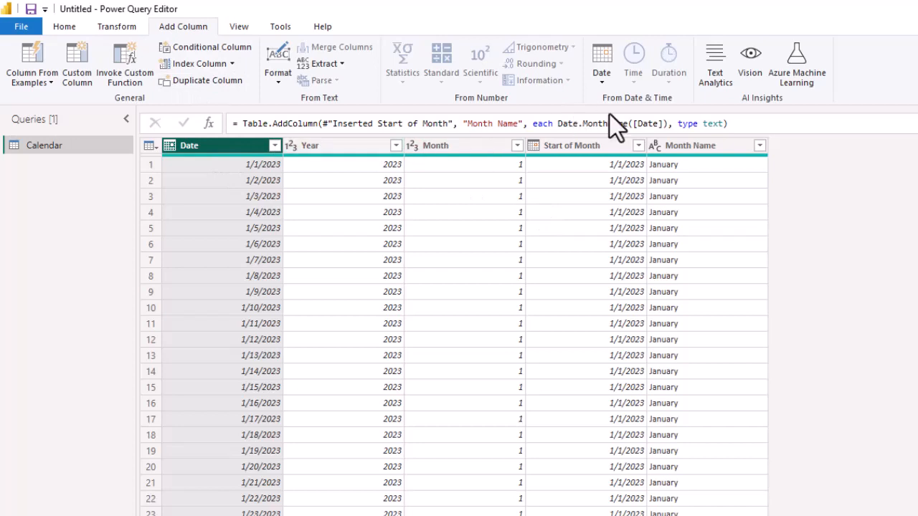
Add a Quarter of Year column based on the selected Date column.
{"action": "left_click", "coordinate": [597, 77]}
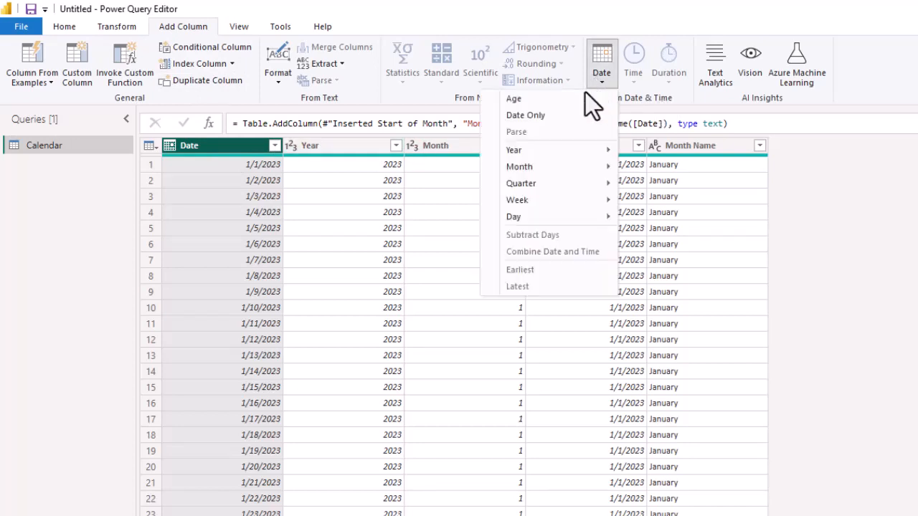
{"action": "mouse_move", "coordinate": [525, 183]}
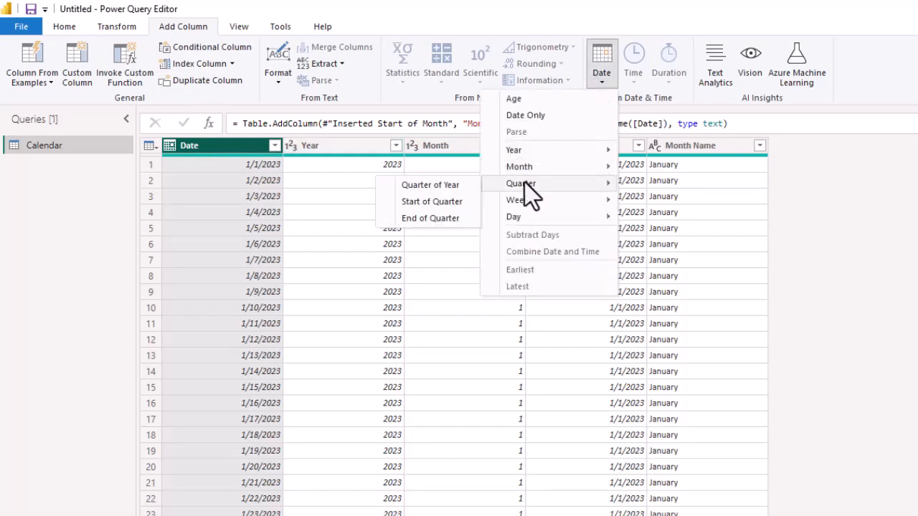
{"action": "left_click", "coordinate": [415, 184]}
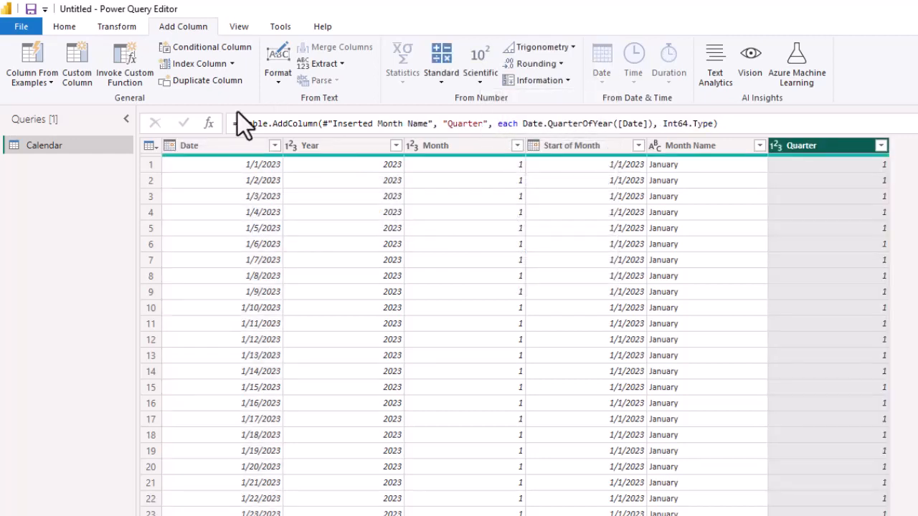
Add a Start of Week column calculated from the Date column.
{"action": "left_click", "coordinate": [204, 145]}
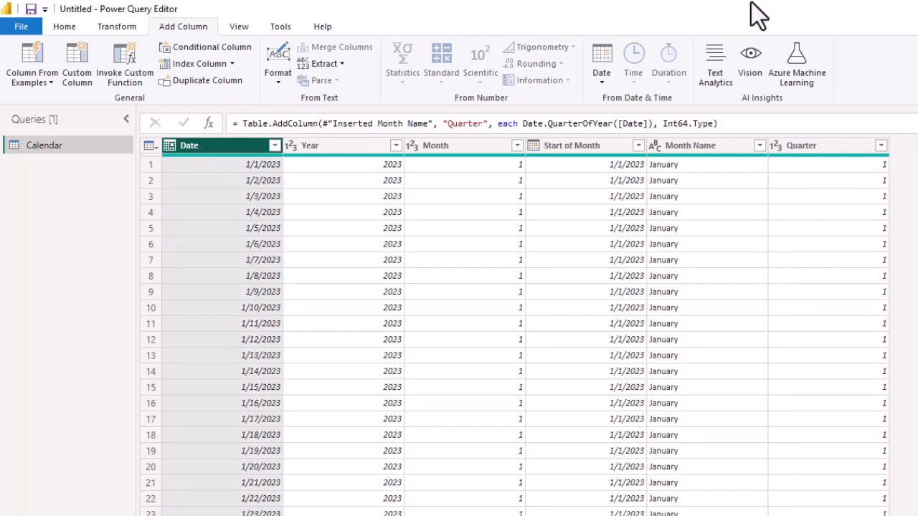
{"action": "left_click", "coordinate": [599, 85]}
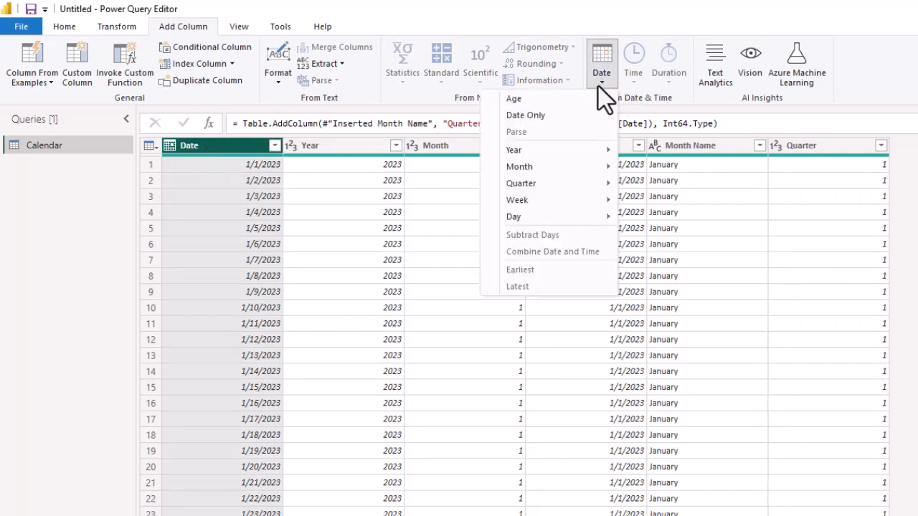
{"action": "mouse_move", "coordinate": [531, 200]}
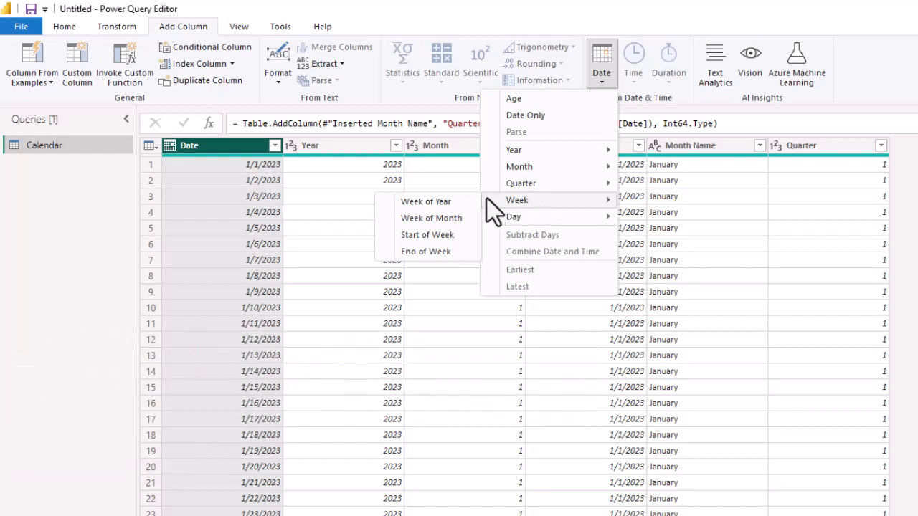
{"action": "left_click", "coordinate": [415, 235]}
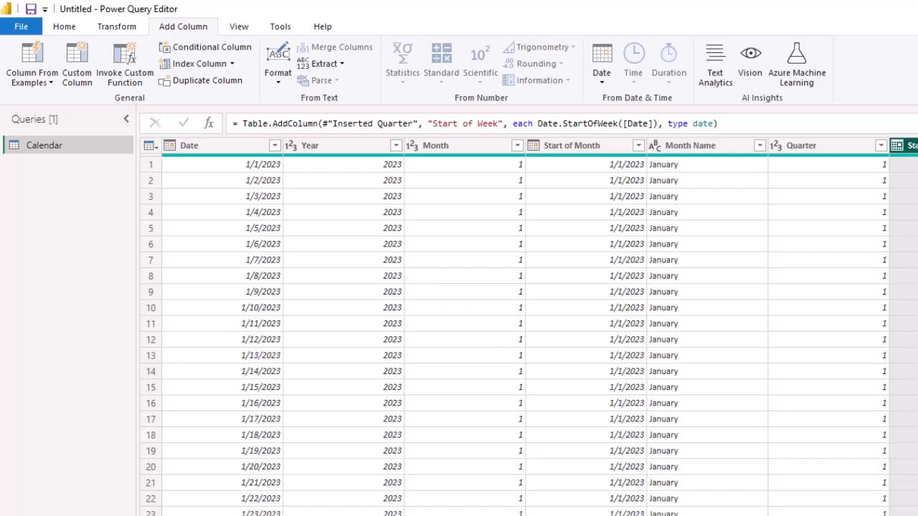
Add a Day of Week column derived from the Date column.
{"action": "left_click", "coordinate": [224, 147]}
{"action": "left_click", "coordinate": [602, 81]}
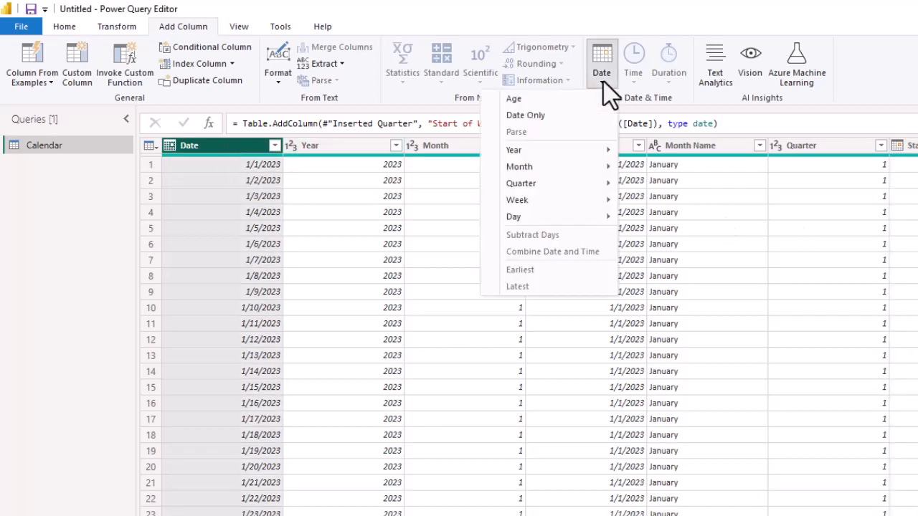
{"action": "mouse_move", "coordinate": [537, 219]}
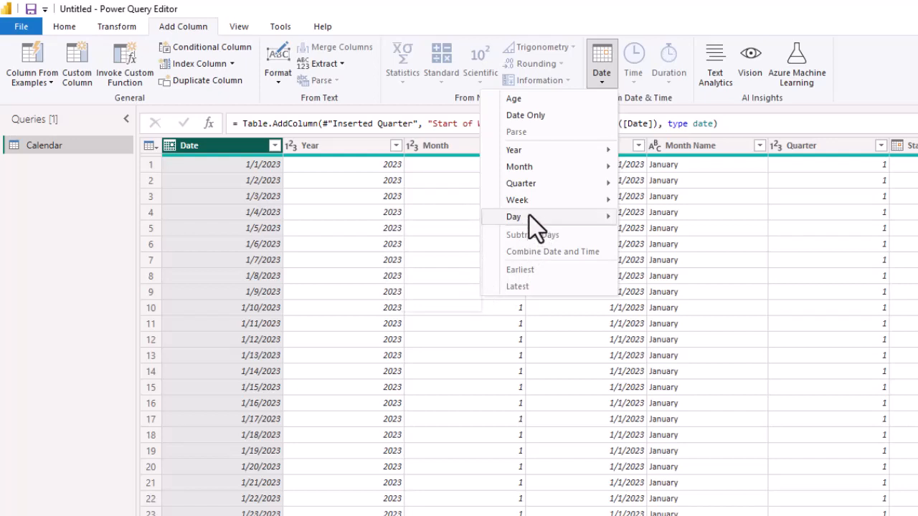
{"action": "left_click", "coordinate": [447, 235]}
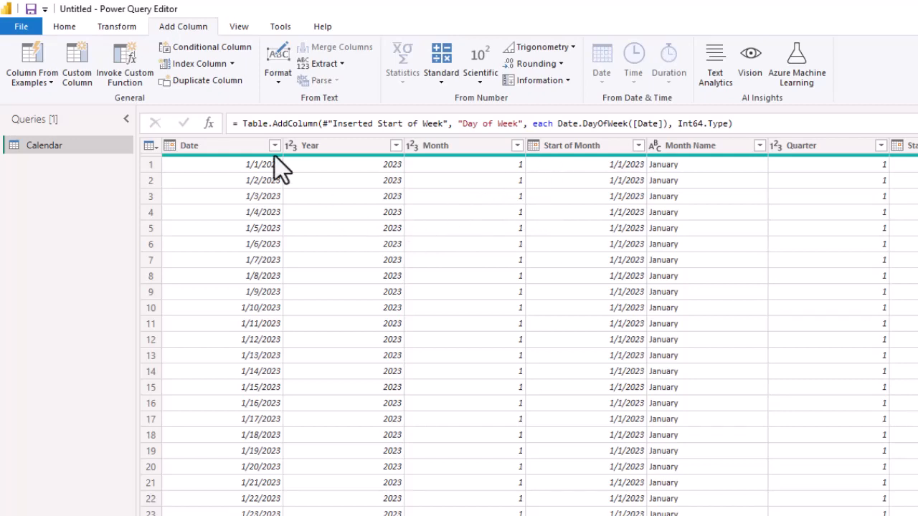
Add a Name of Day column derived from the Date column.
{"action": "left_click", "coordinate": [233, 148]}
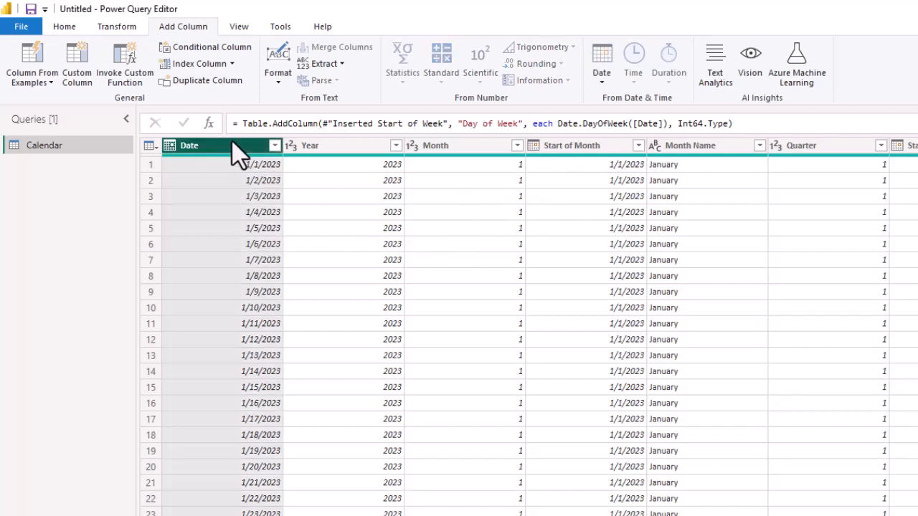
{"action": "left_click", "coordinate": [601, 71]}
{"action": "mouse_move", "coordinate": [517, 217]}
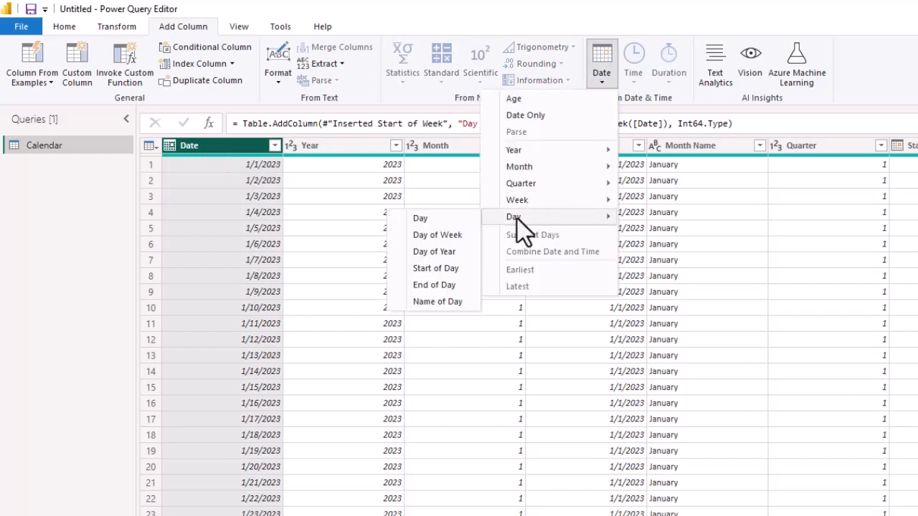
{"action": "left_click", "coordinate": [433, 302]}
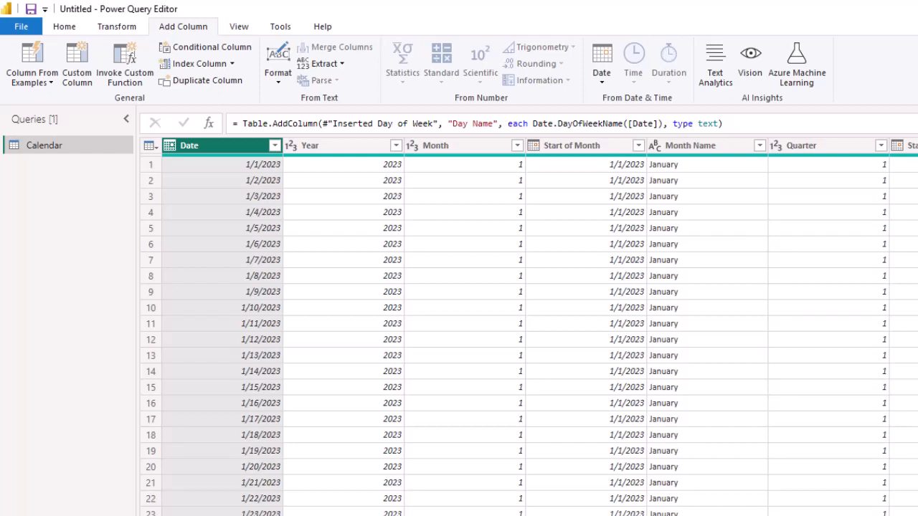
{"action": "left_click", "coordinate": [599, 79]}
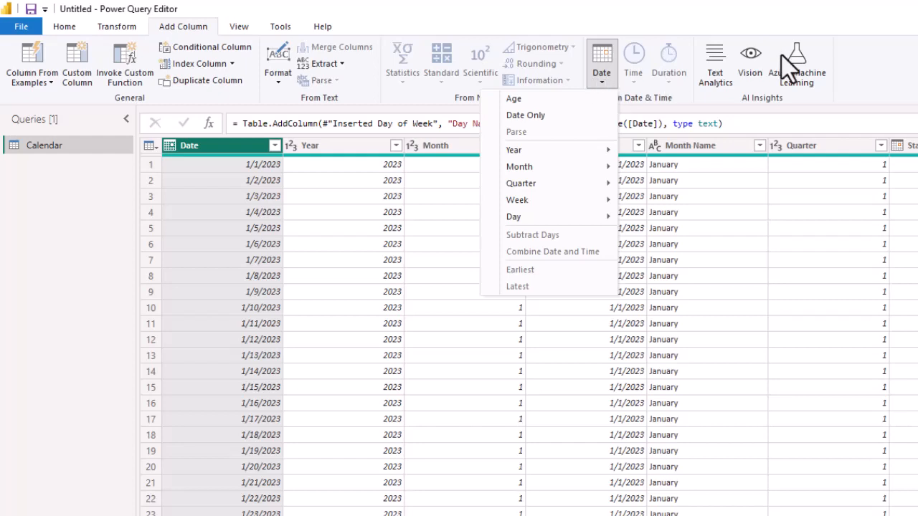
{"action": "left_click", "coordinate": [916, 84]}
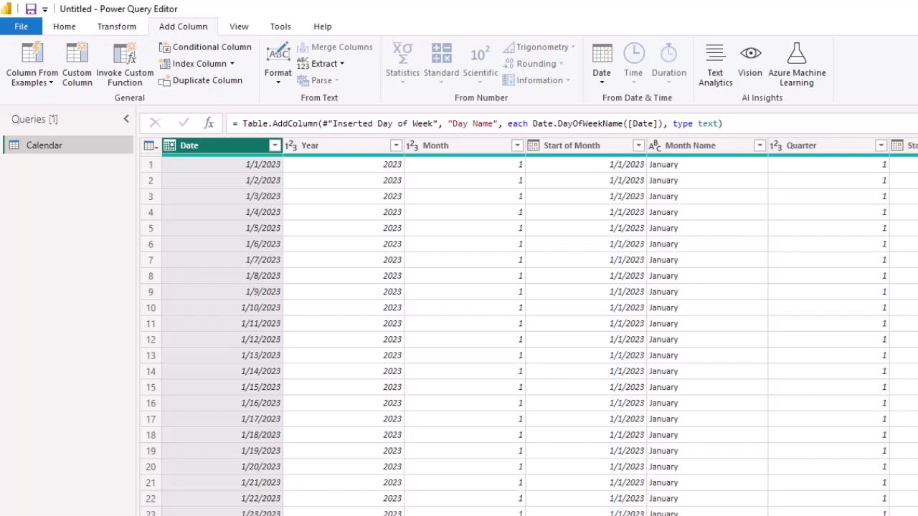
Save the report as Calendar Demo CJ, then close Power Query and apply the Calendar query changes.
{"action": "left_click", "coordinate": [31, 9]}
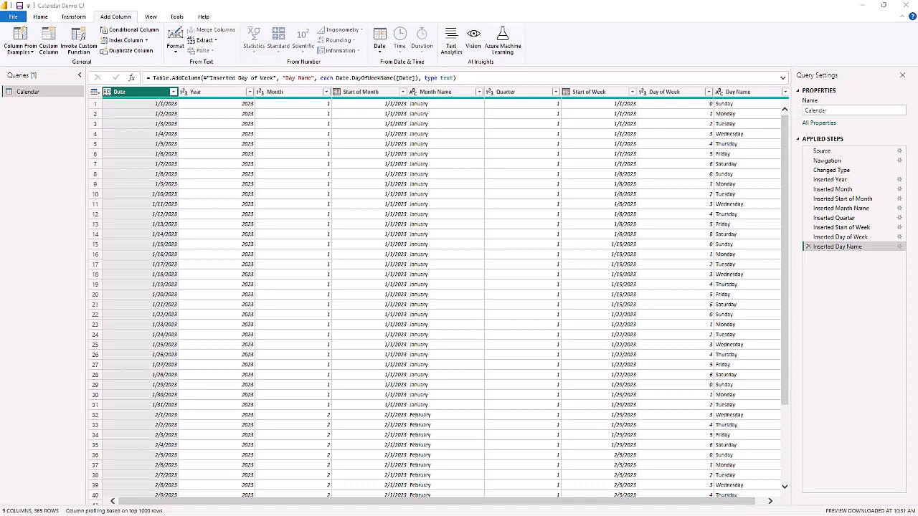
{"action": "left_click", "coordinate": [40, 16]}
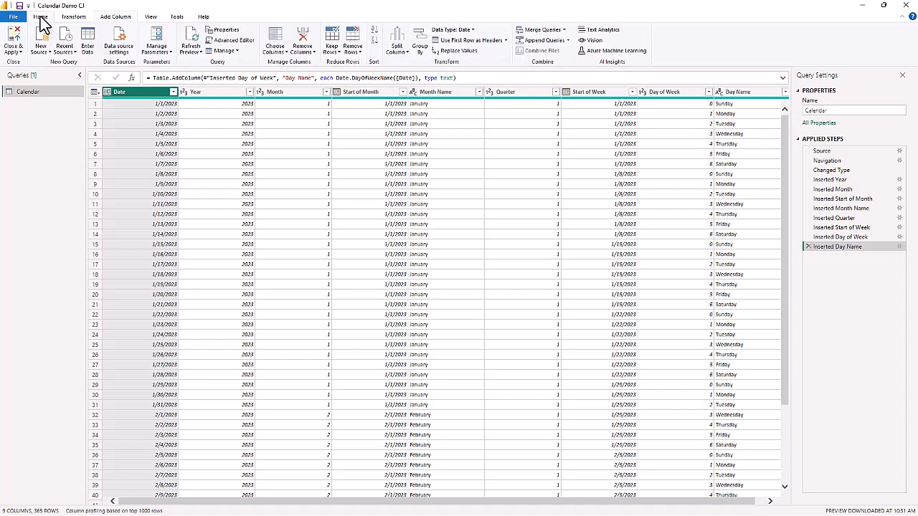
{"action": "left_click", "coordinate": [13, 51]}
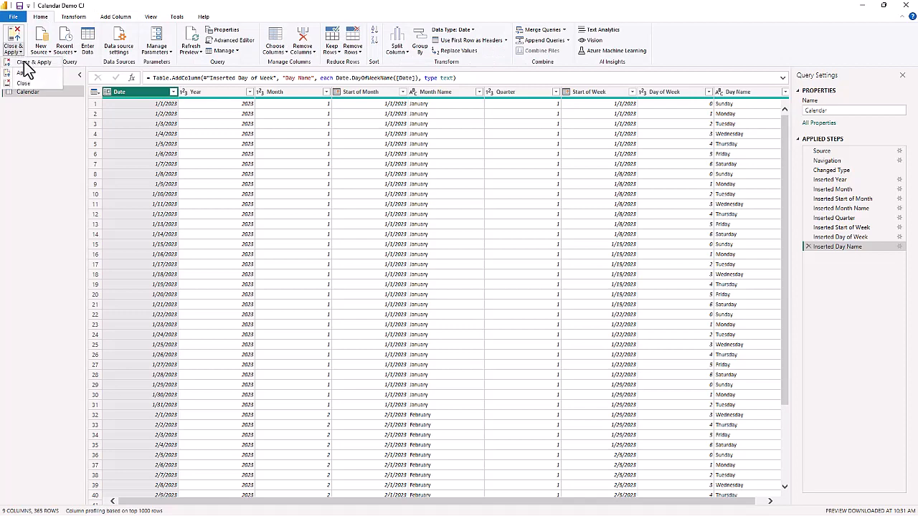
{"action": "left_click", "coordinate": [24, 61]}
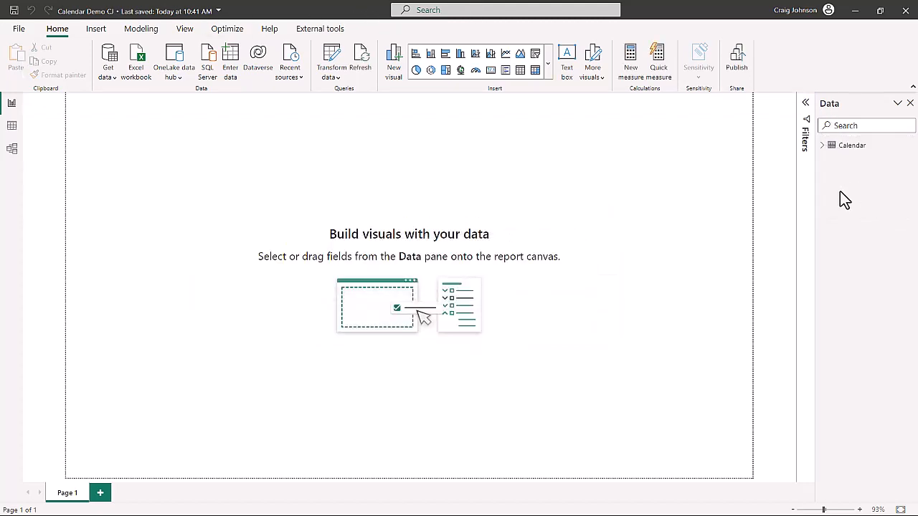
Display the loaded Calendar table's rows and format its Date column as Short Date.
{"action": "left_click", "coordinate": [822, 146]}
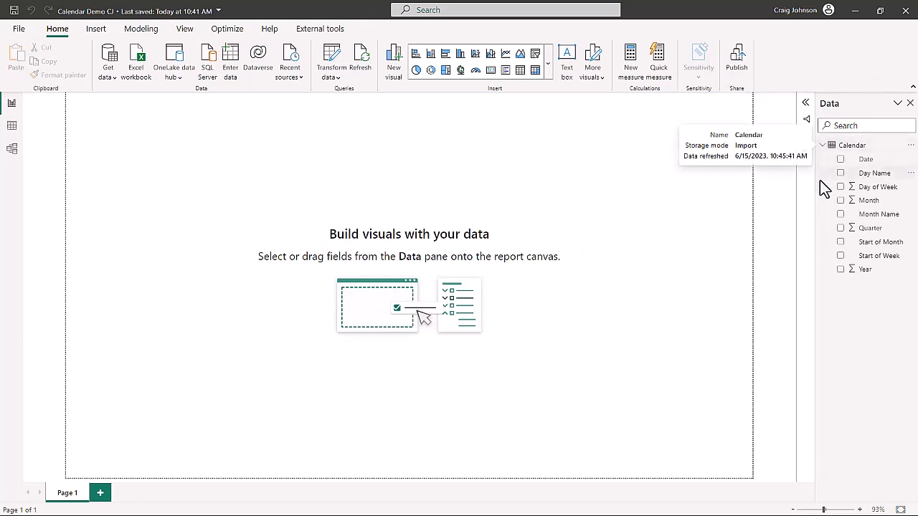
{"action": "left_click", "coordinate": [12, 129]}
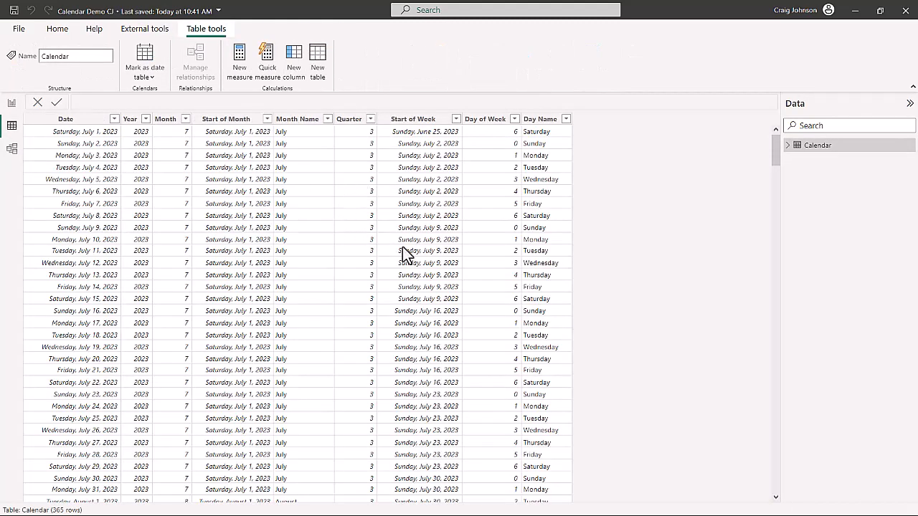
{"action": "left_click", "coordinate": [82, 122]}
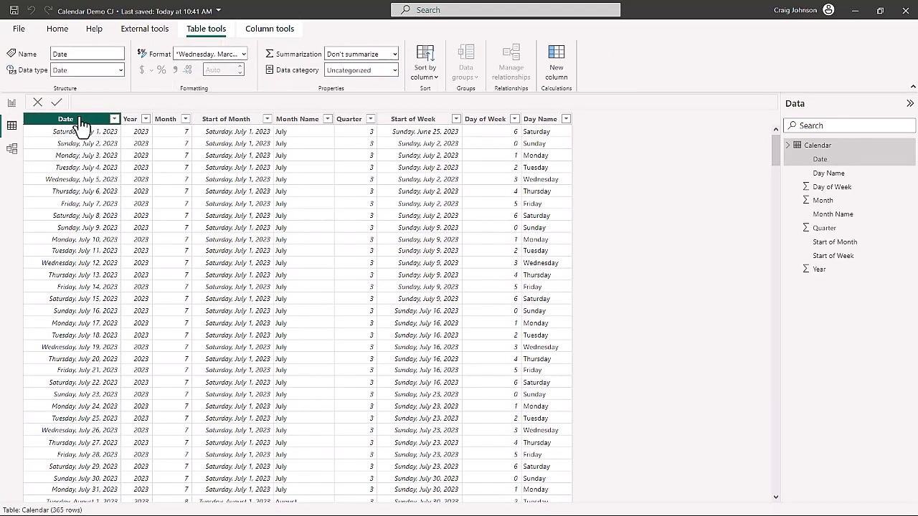
{"action": "left_click", "coordinate": [244, 54]}
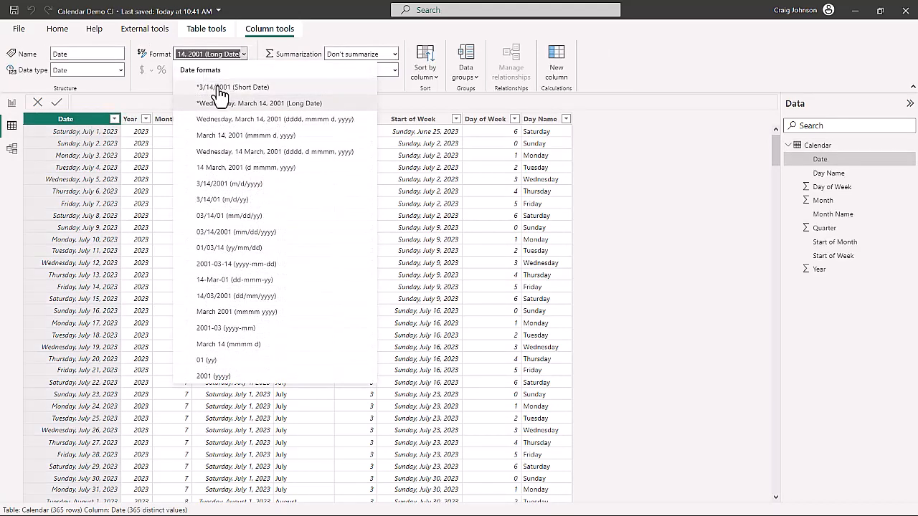
{"action": "left_click", "coordinate": [219, 88]}
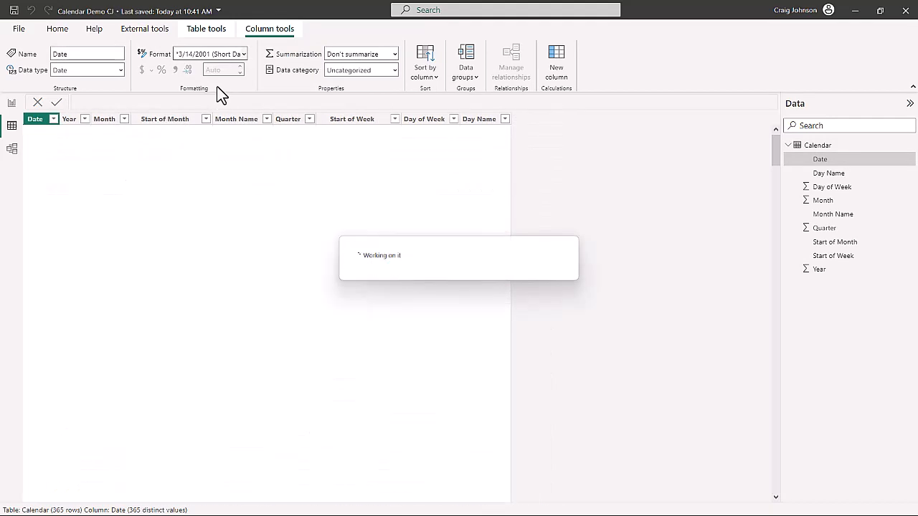
Format the Start of Month and Start of Week columns of the Calendar table as Short Date.
{"action": "left_click", "coordinate": [159, 119]}
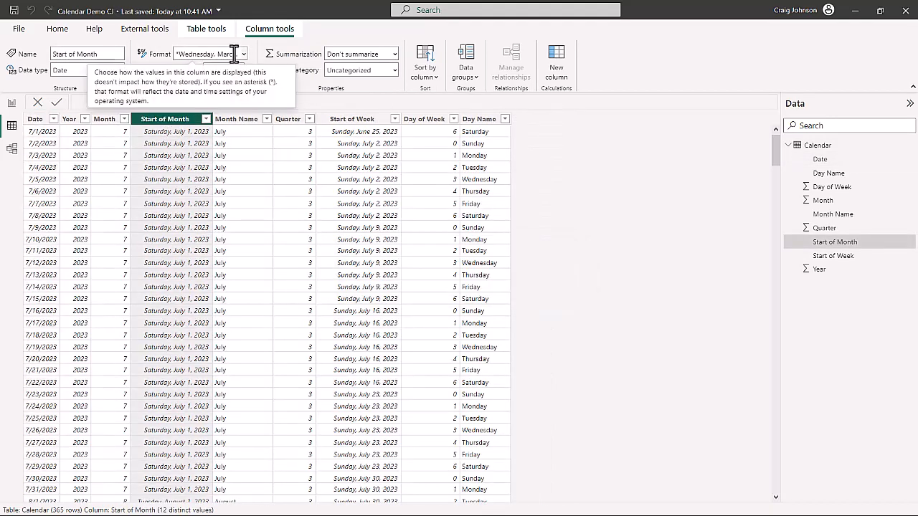
{"action": "left_click", "coordinate": [244, 54]}
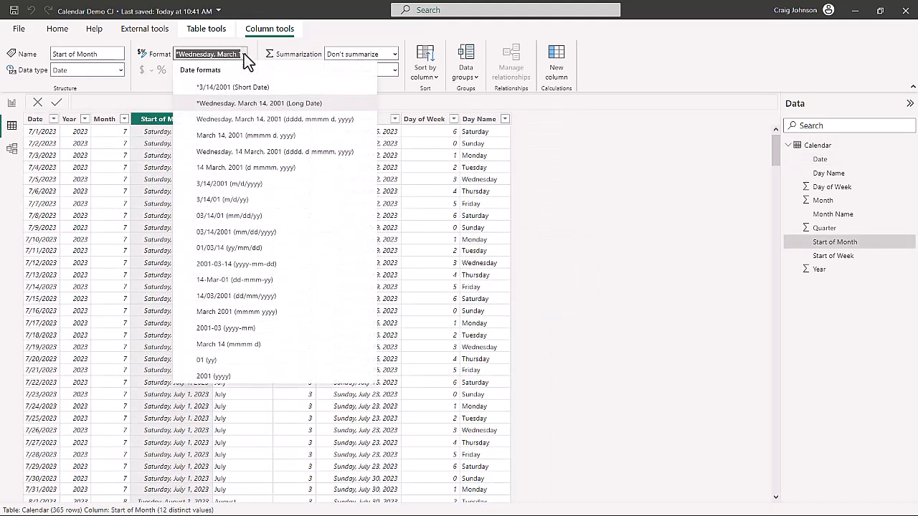
{"action": "left_click", "coordinate": [218, 88]}
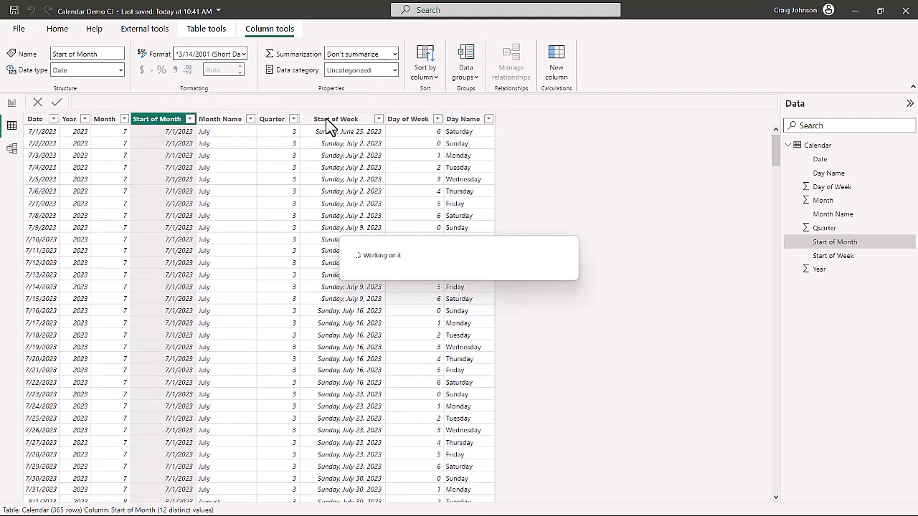
{"action": "left_click", "coordinate": [350, 121]}
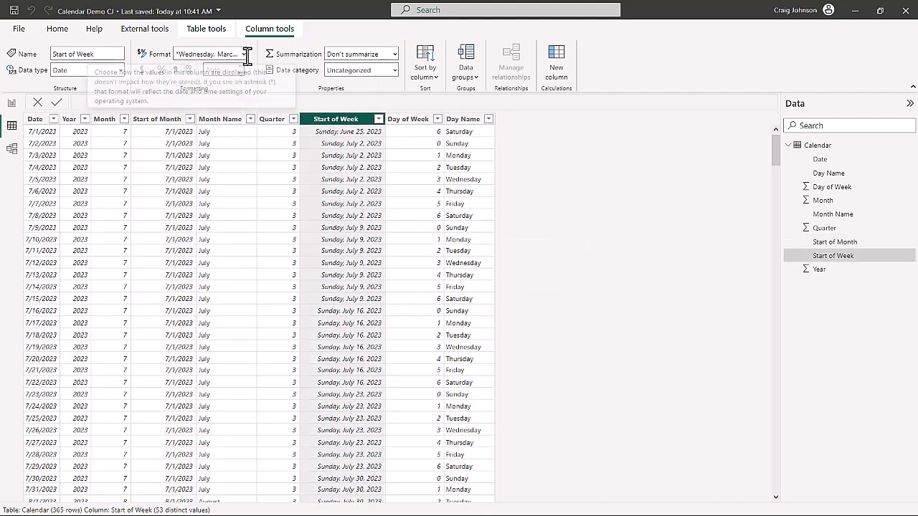
{"action": "left_click", "coordinate": [244, 55]}
{"action": "left_click", "coordinate": [223, 89]}
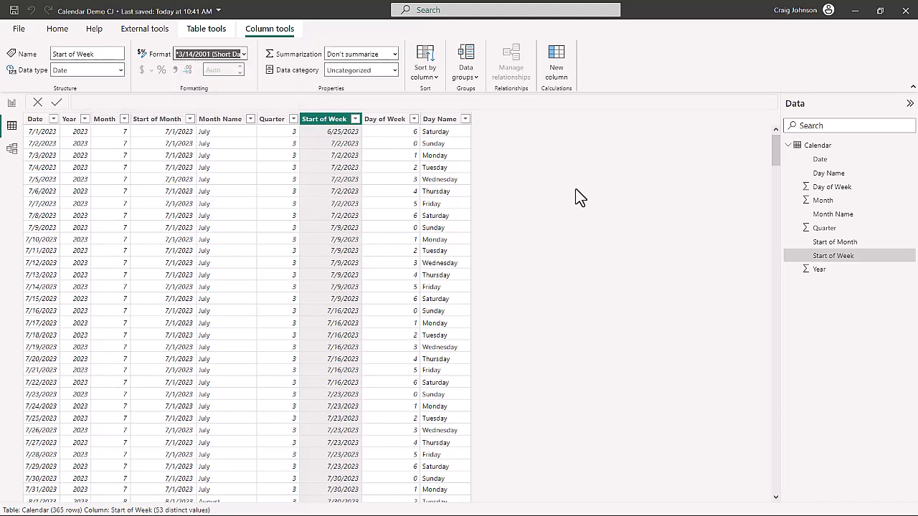
{"action": "left_click", "coordinate": [588, 222]}
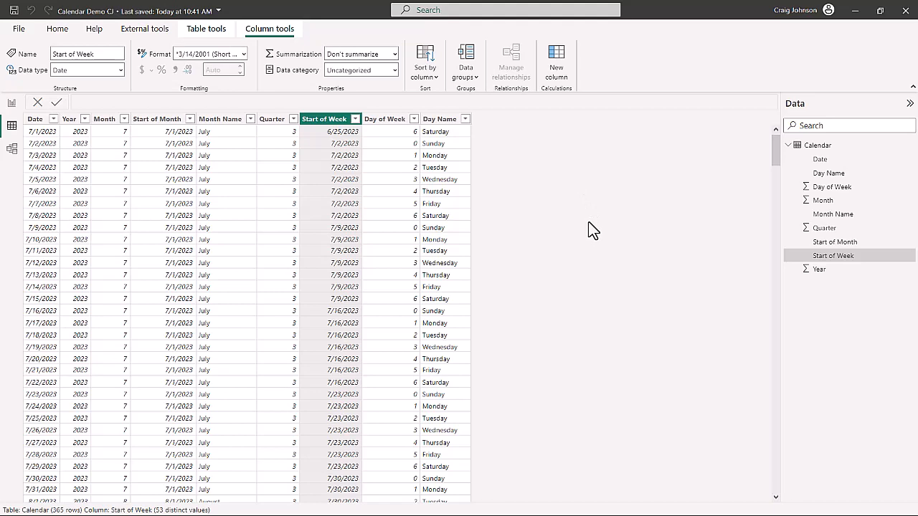
Reopen the Calendar query in Power Query and copy its complete code from the Advanced Editor.
{"action": "left_click", "coordinate": [62, 31]}
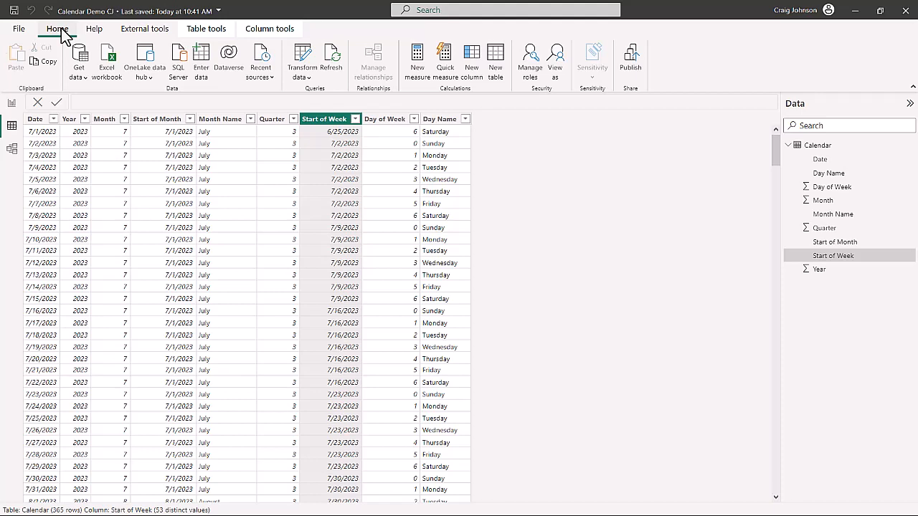
{"action": "left_click", "coordinate": [305, 77]}
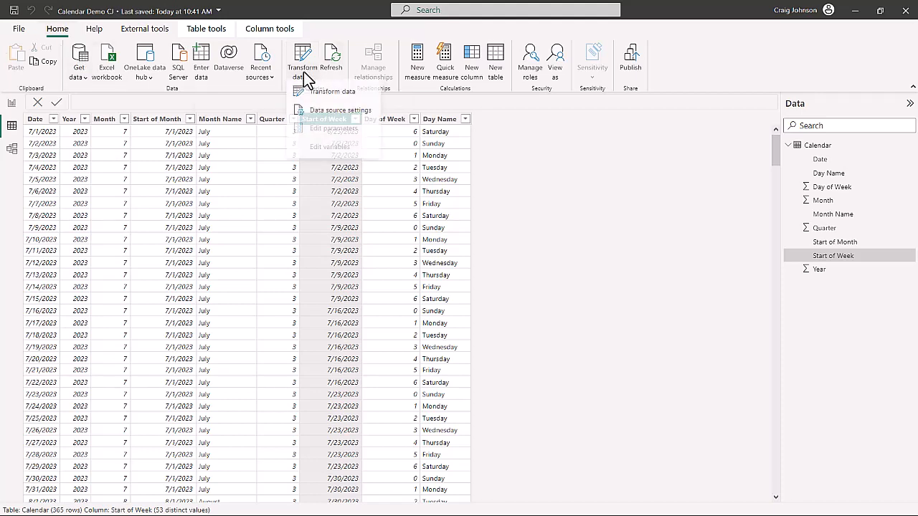
{"action": "left_click", "coordinate": [316, 93]}
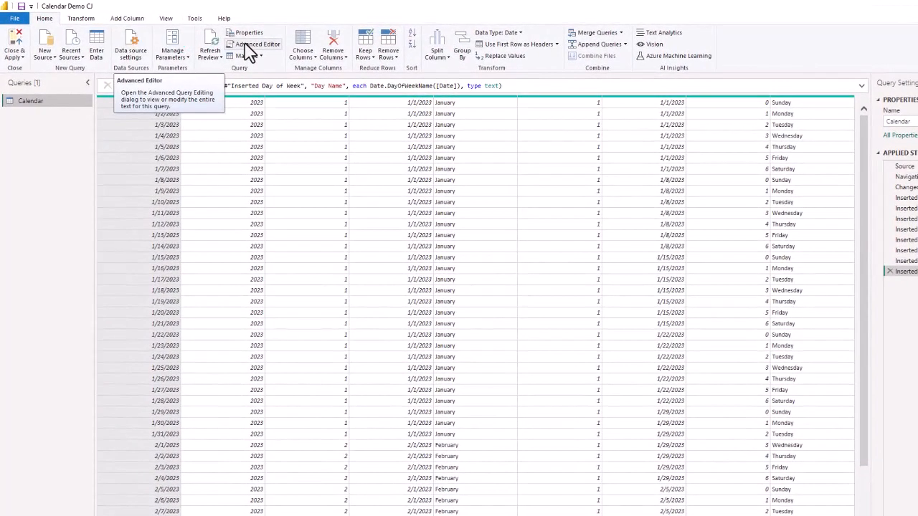
{"action": "left_click", "coordinate": [248, 50]}
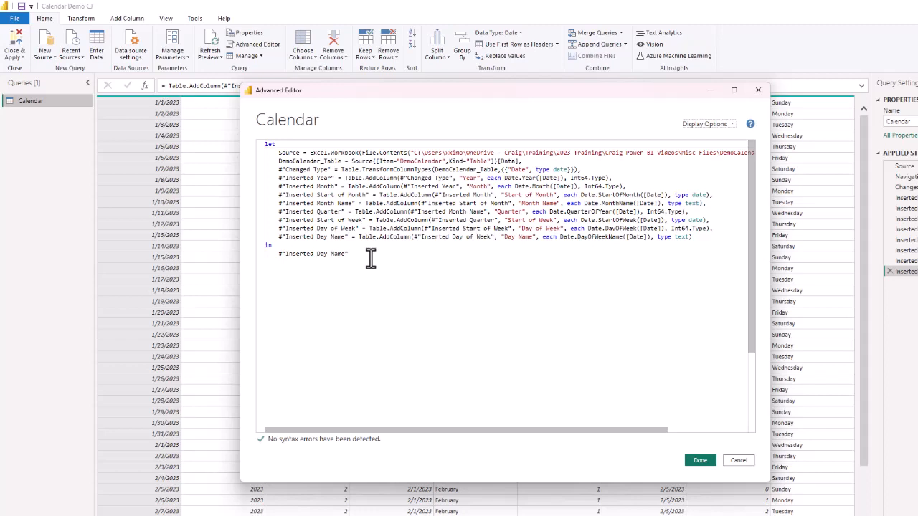
{"action": "left_click_drag", "start_coordinate": [348, 254], "coordinate": [248, 155]}
{"action": "key", "text": "ctrl+c"}
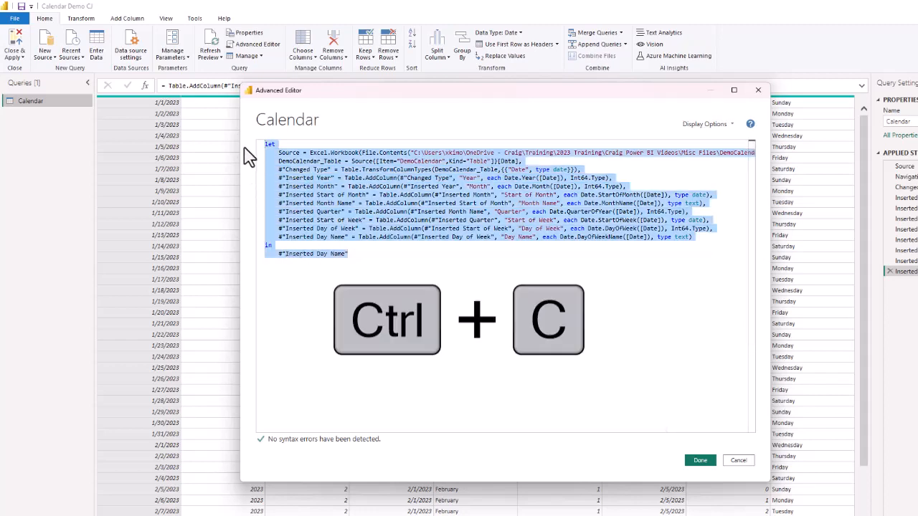
Close the Advanced Editor, then close Power Query and apply the query.
{"action": "left_click", "coordinate": [700, 461]}
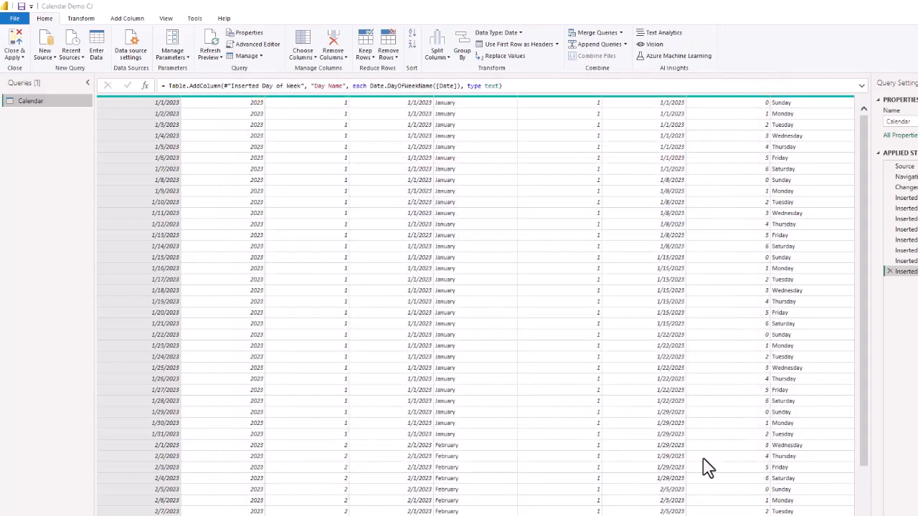
{"action": "left_click", "coordinate": [16, 64]}
{"action": "left_click", "coordinate": [31, 75]}
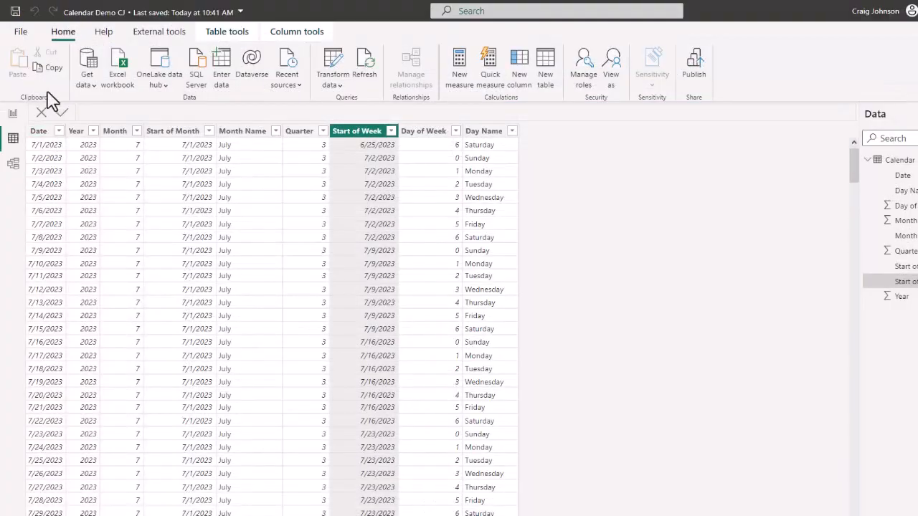
Start a new blank Power BI report and dismiss the startup screen.
{"action": "left_click", "coordinate": [20, 34]}
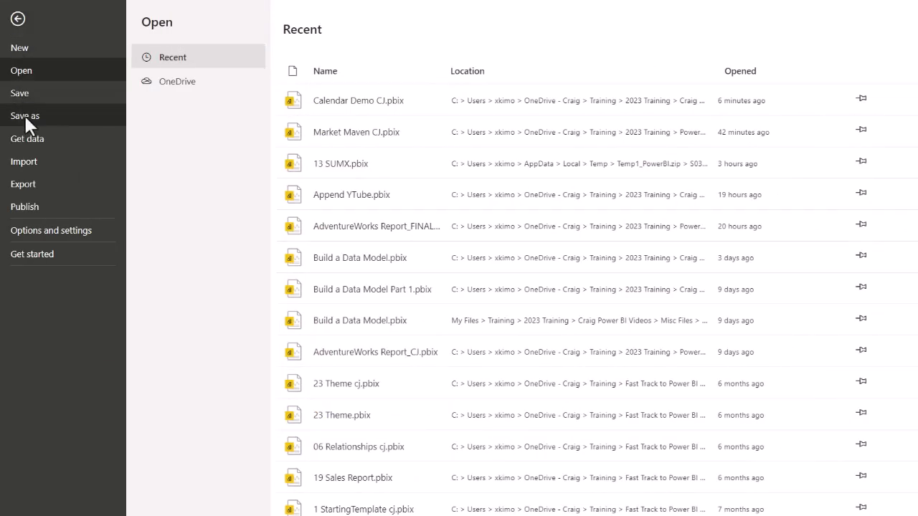
{"action": "key", "text": "Escape"}
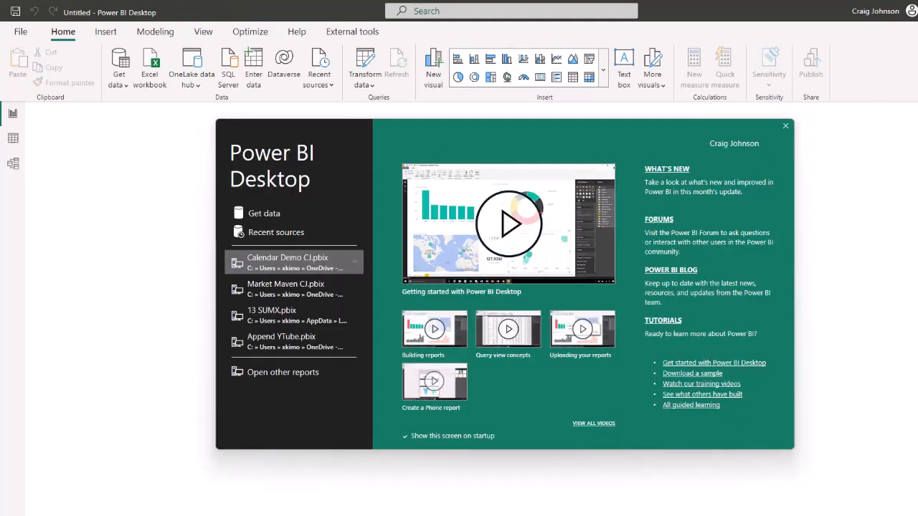
{"action": "left_click", "coordinate": [785, 126]}
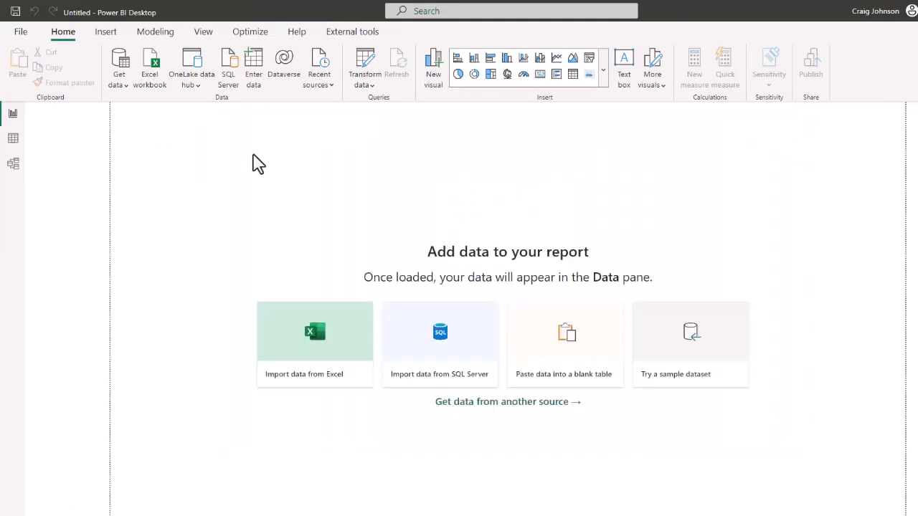
Create a blank query as the data source of the new report.
{"action": "left_click", "coordinate": [366, 86]}
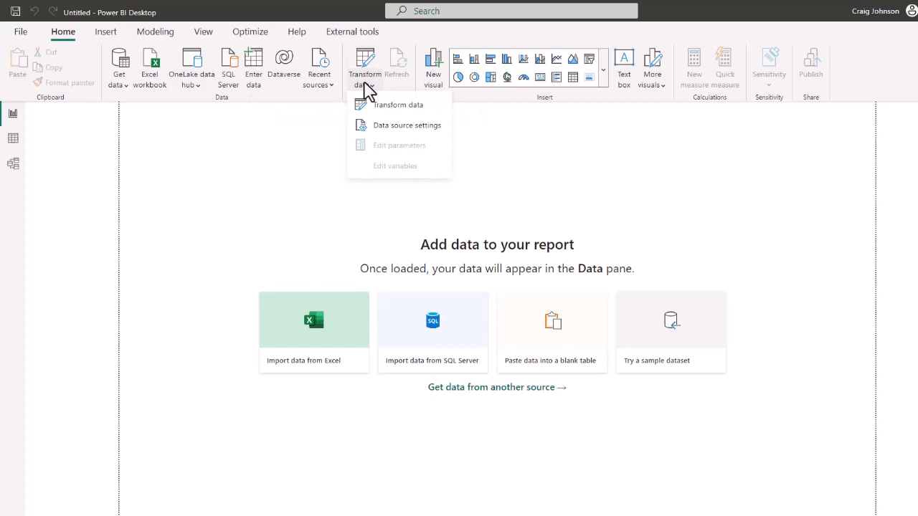
{"action": "left_click", "coordinate": [122, 85]}
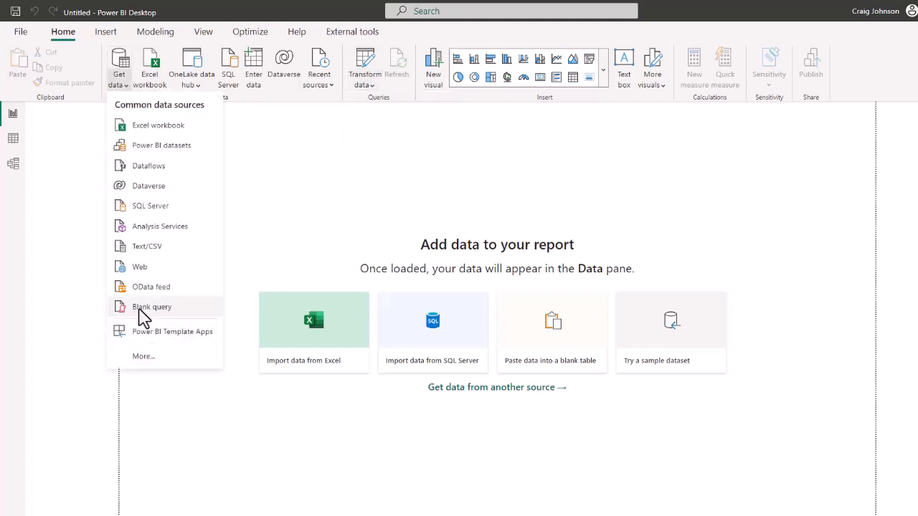
{"action": "left_click", "coordinate": [146, 314]}
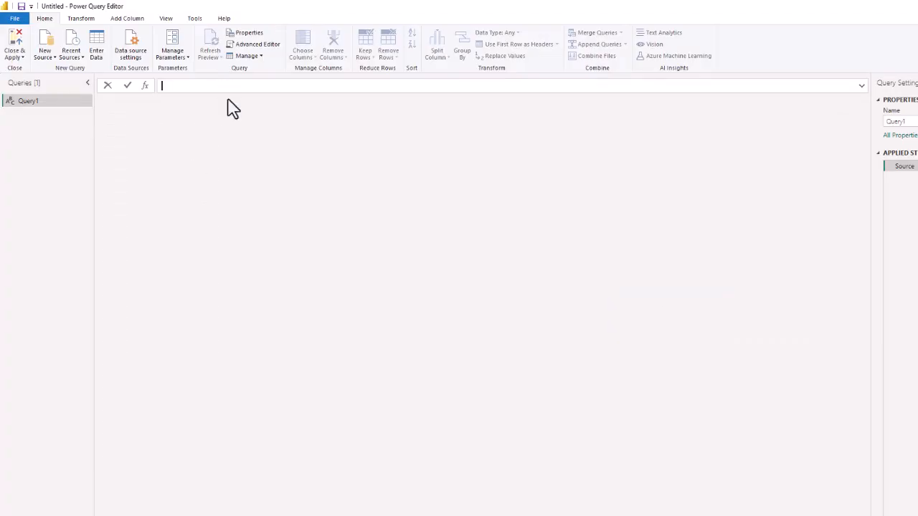
Replace the blank query's entire code in the Advanced Editor with the copied Calendar query code and accept it.
{"action": "left_click", "coordinate": [251, 45]}
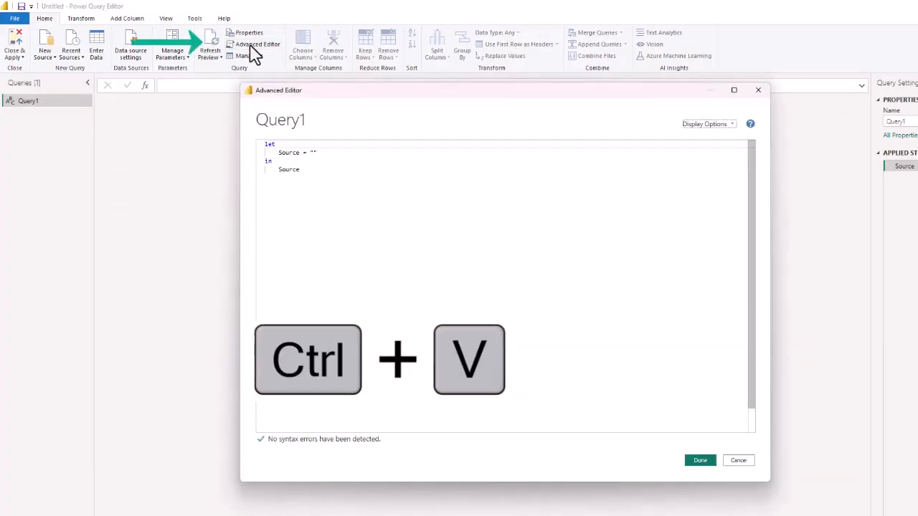
{"action": "left_click_drag", "start_coordinate": [300, 170], "coordinate": [258, 144]}
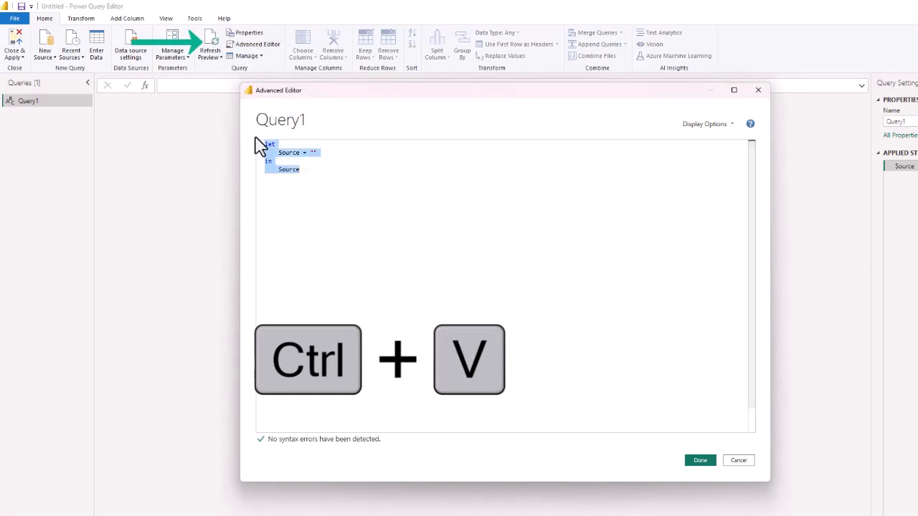
{"action": "key", "text": "ctrl+v"}
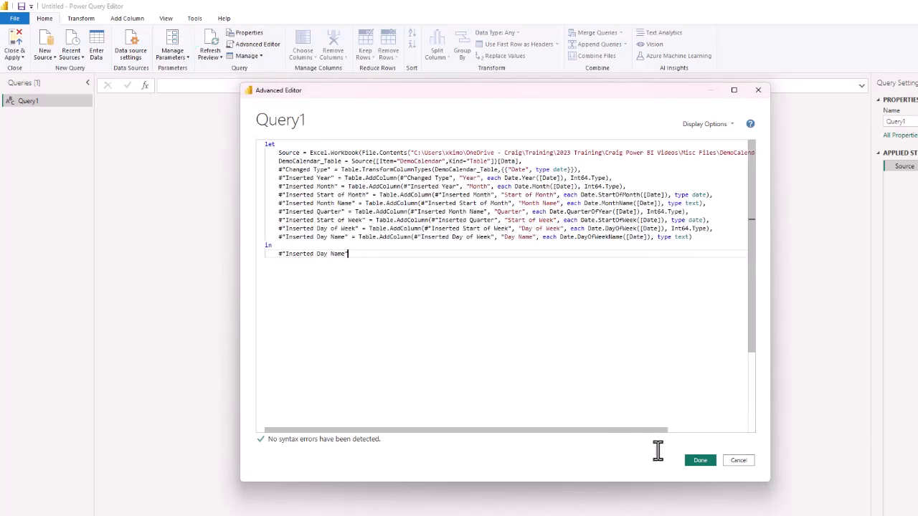
{"action": "left_click", "coordinate": [692, 464]}
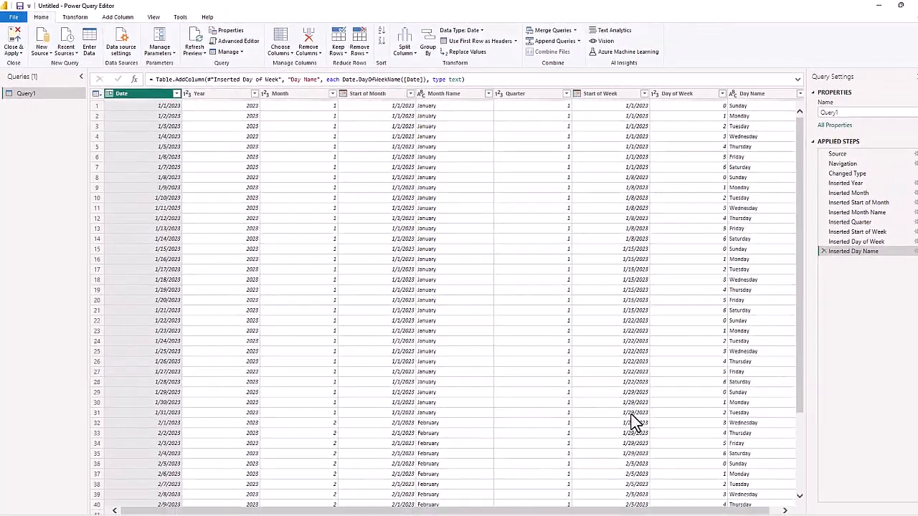
Rename the query as Calendar.
{"action": "left_click", "coordinate": [847, 113]}
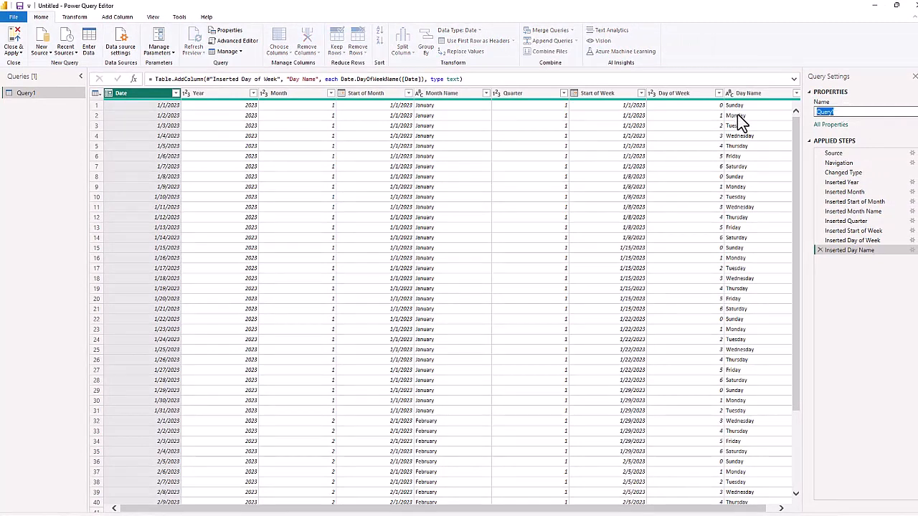
{"action": "type", "text": "Calendar"}
{"action": "left_click", "coordinate": [877, 336]}
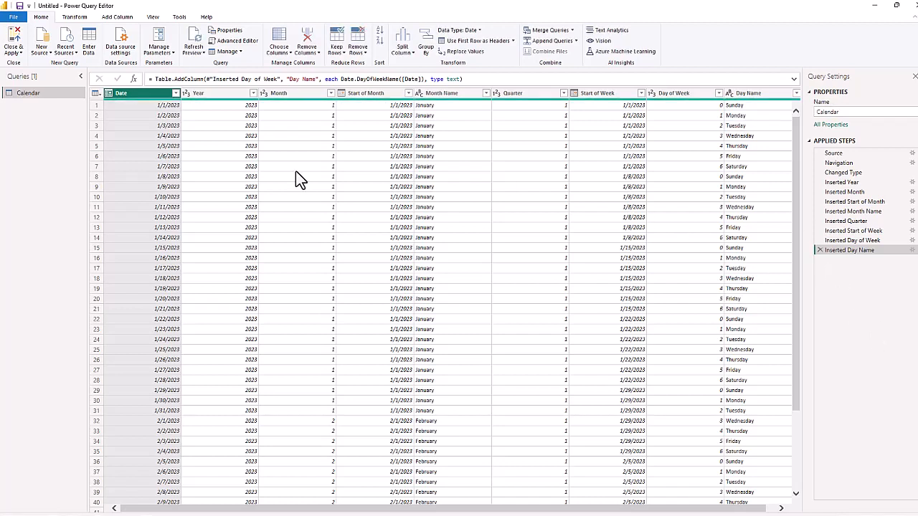
Close Power Query and apply the query, and expand the Calendar table's field list in the report.
{"action": "left_click", "coordinate": [14, 51]}
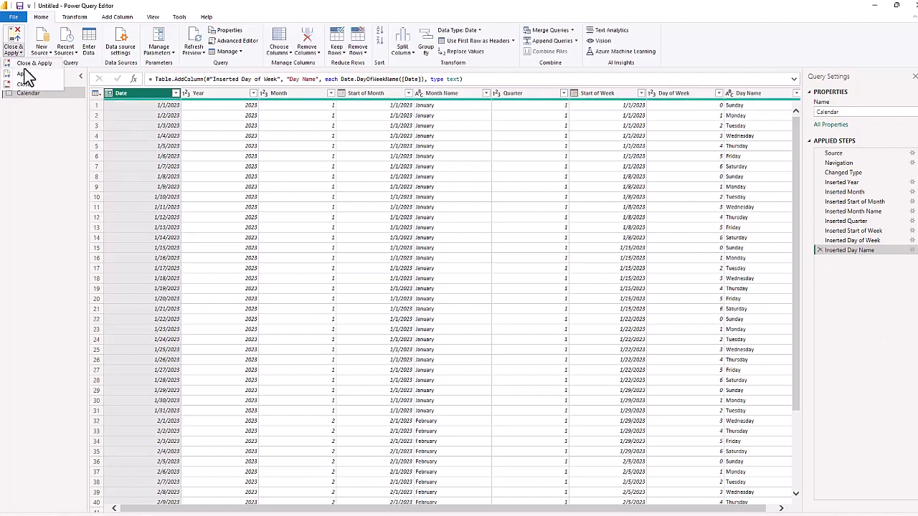
{"action": "left_click", "coordinate": [27, 63]}
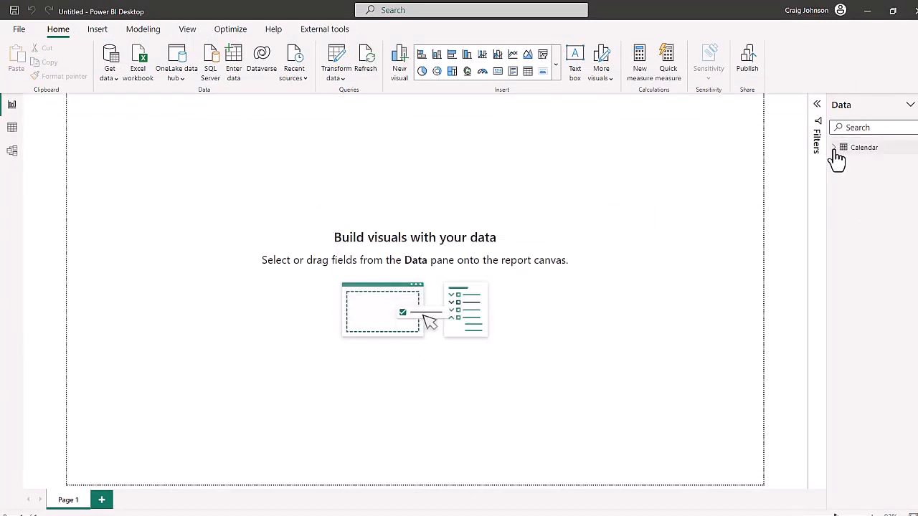
{"action": "left_click", "coordinate": [834, 149]}
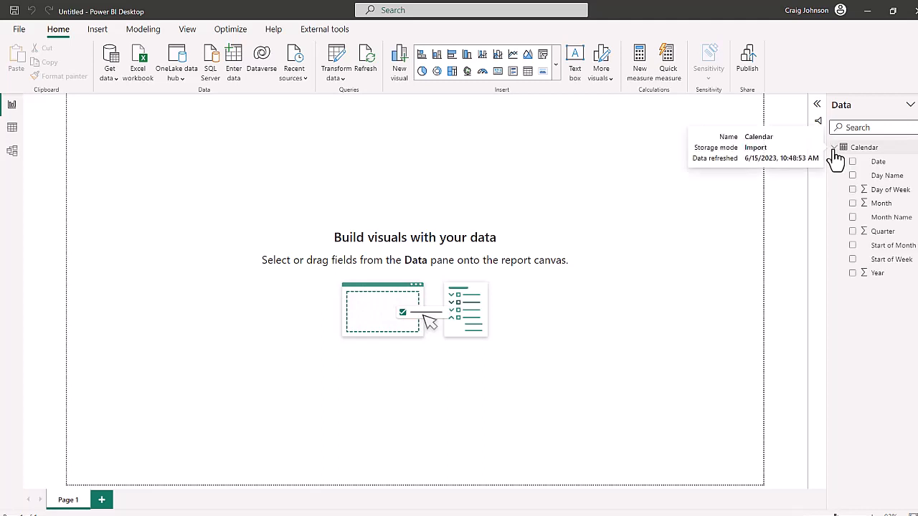